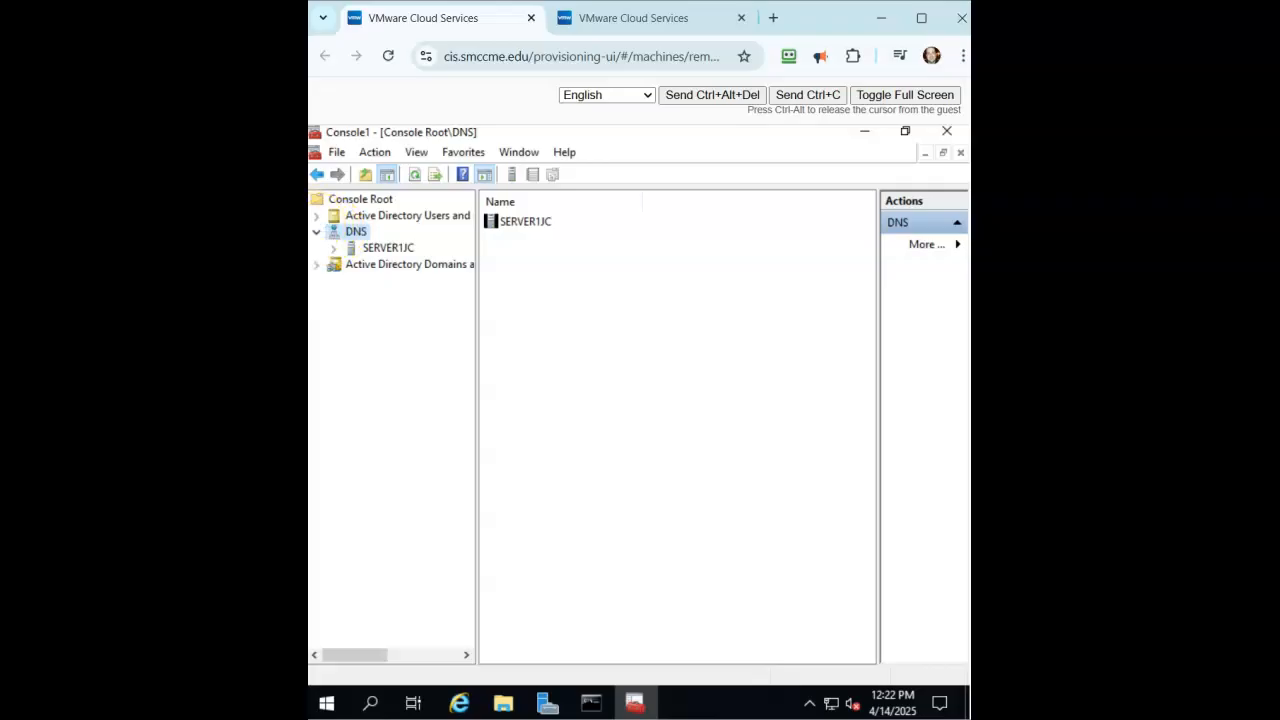
Expand Active Directory Domains and Trusts and select the CrochetJC.prv domain.
{"action": "left_click", "coordinate": [316, 232]}
{"action": "left_click", "coordinate": [316, 250]}
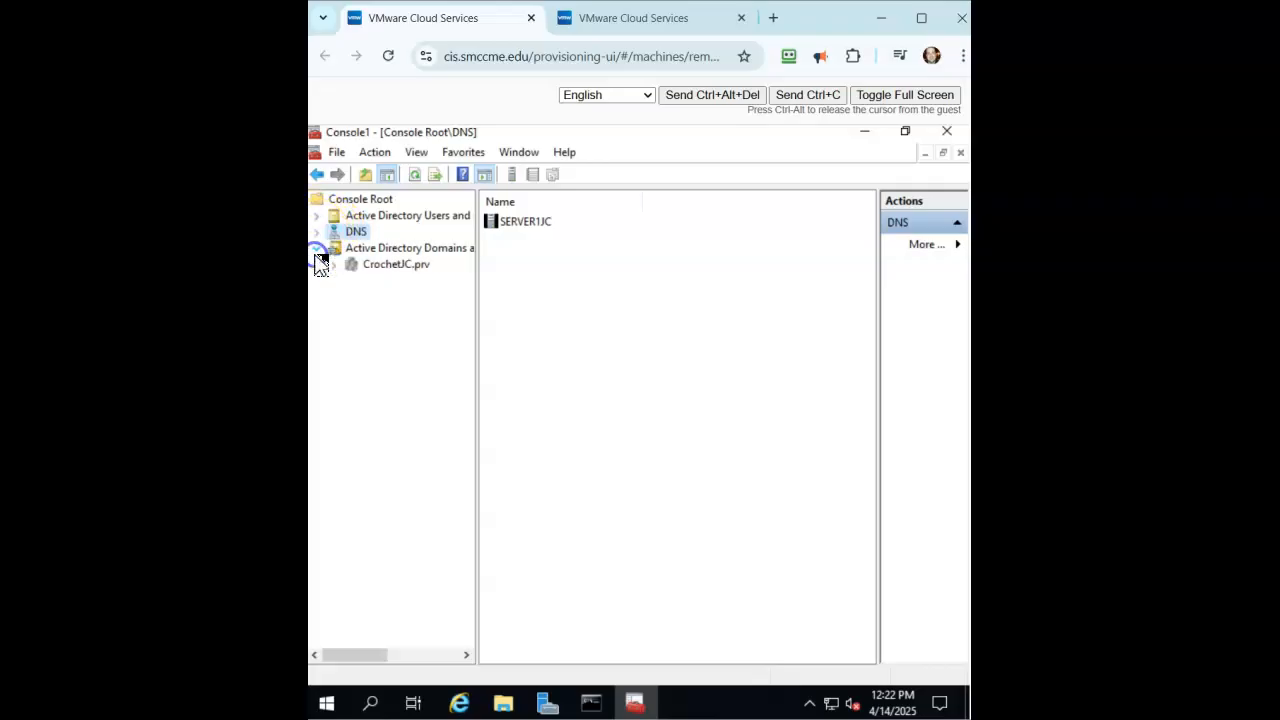
{"action": "left_click", "coordinate": [338, 272]}
{"action": "left_click", "coordinate": [364, 270]}
{"action": "right_click", "coordinate": [367, 274]}
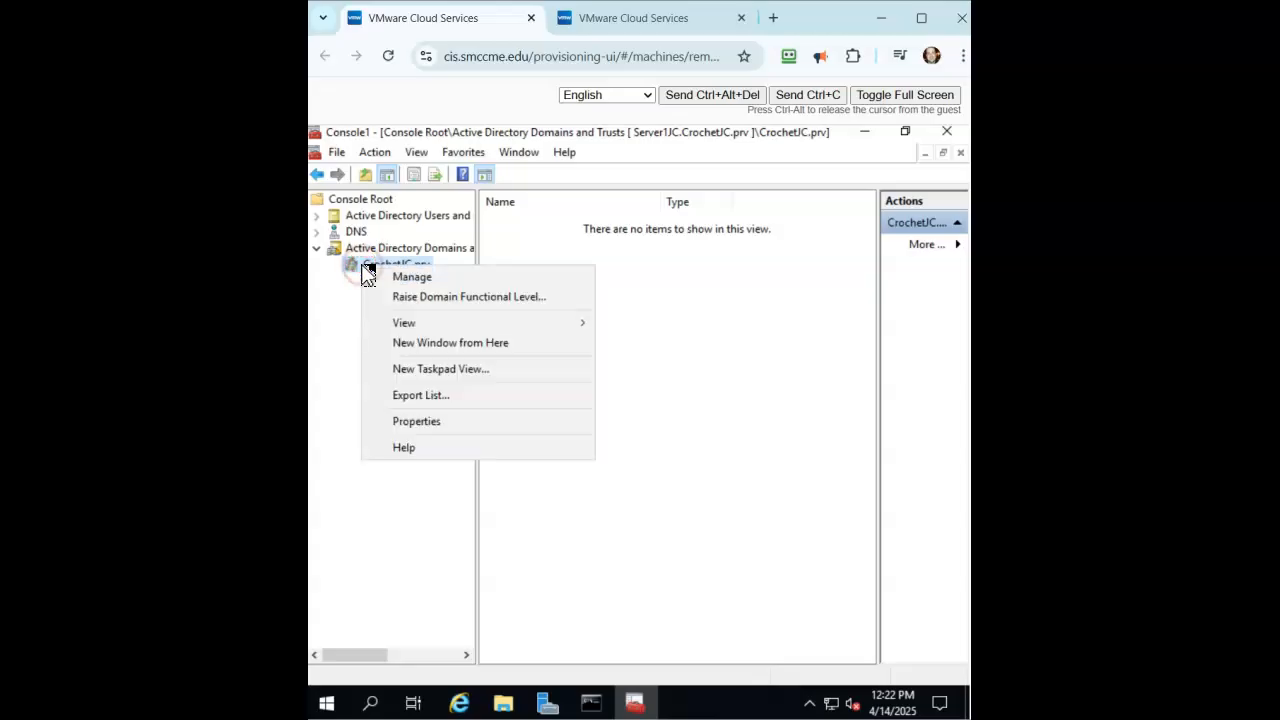
Open CrochetJC.prv Properties and view its Managed By and Trusts pages.
{"action": "left_click", "coordinate": [396, 282]}
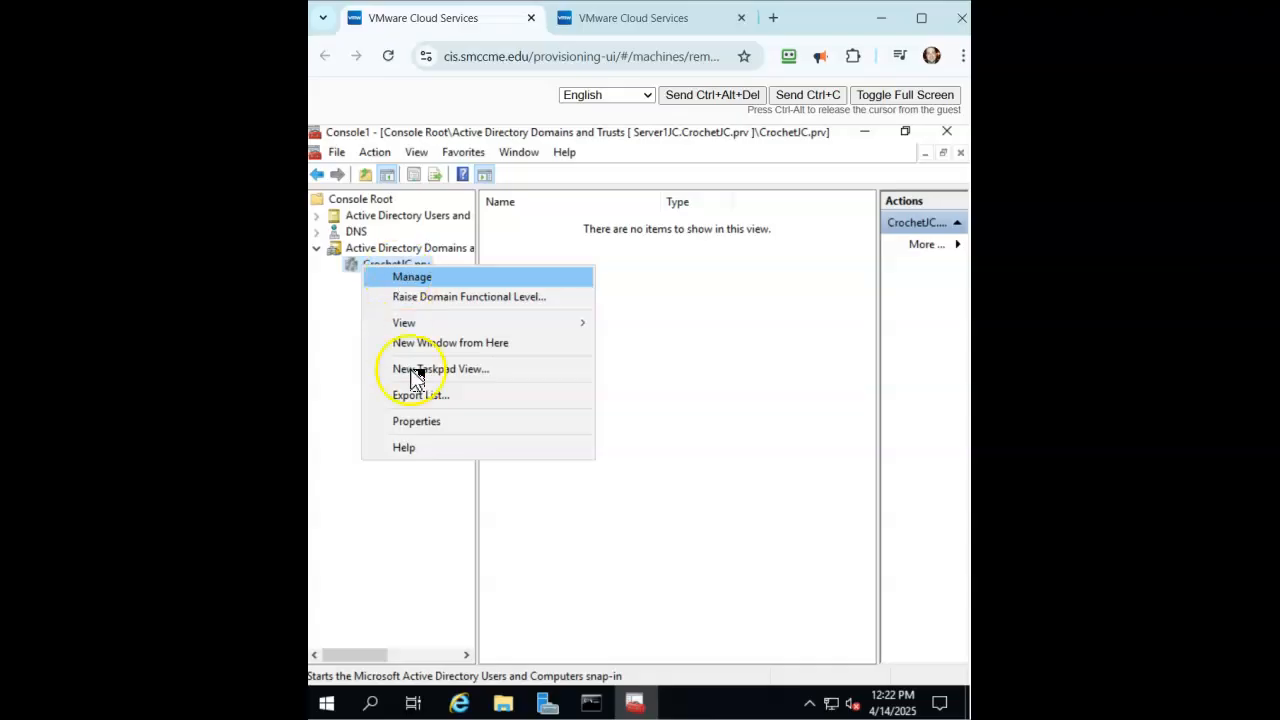
{"action": "left_click", "coordinate": [414, 423]}
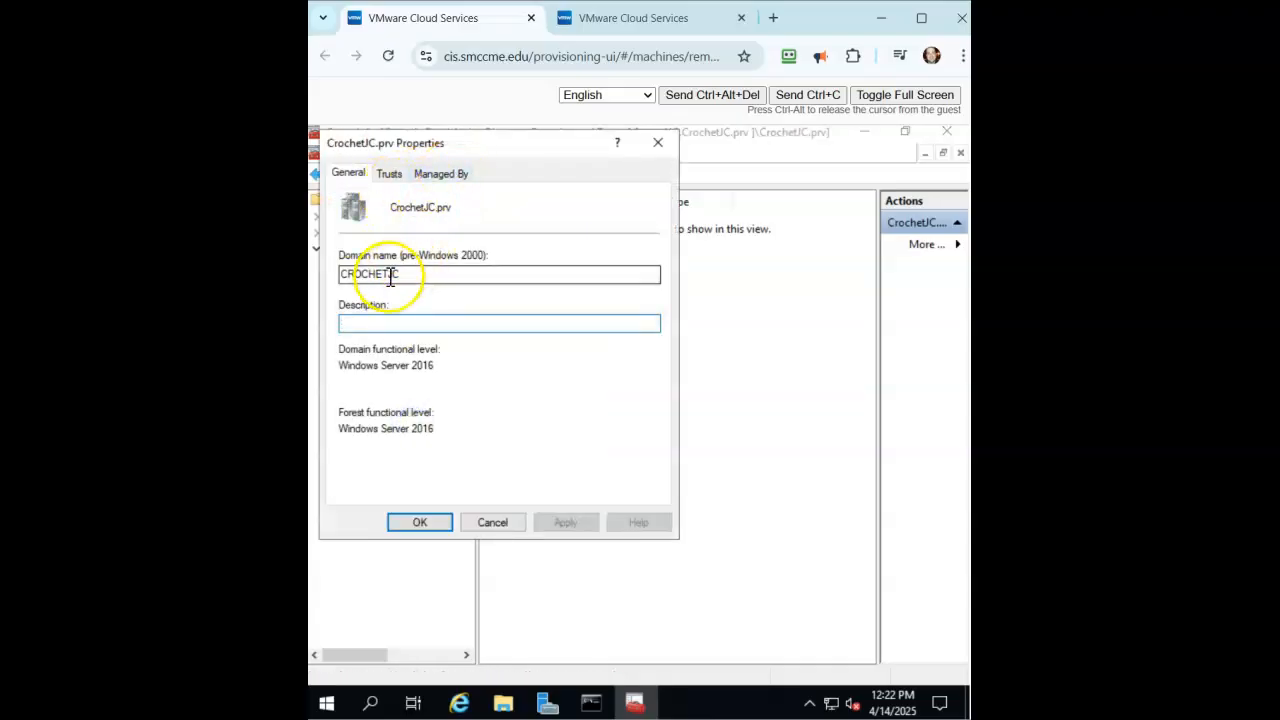
{"action": "left_click", "coordinate": [446, 172]}
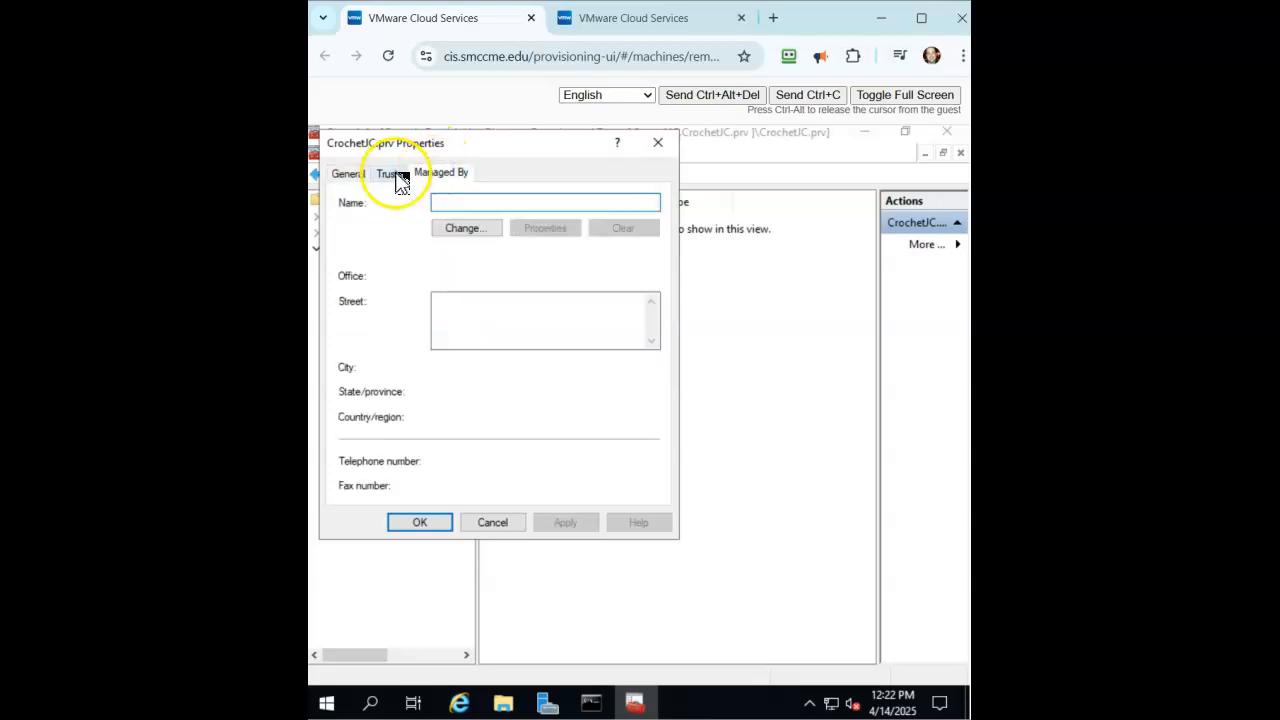
{"action": "left_click", "coordinate": [398, 176]}
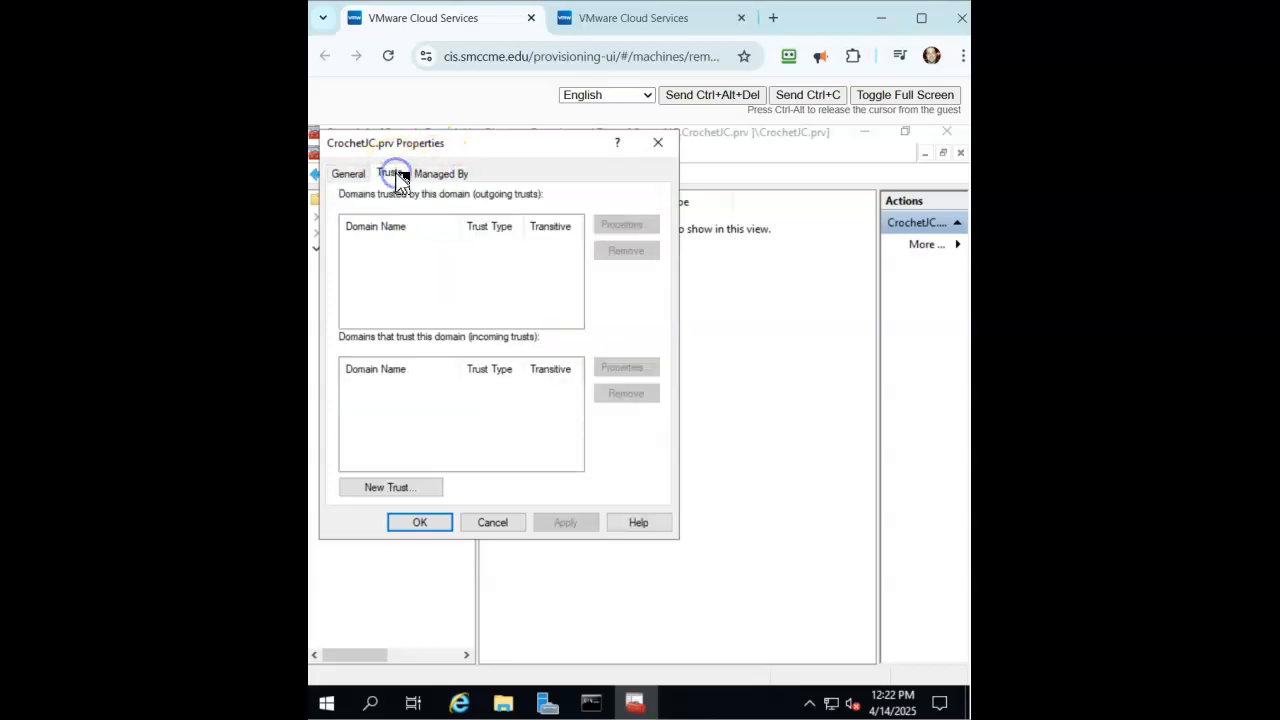
Launch the New Trust Wizard and enter MediaJC.prv as the trust name.
{"action": "left_click", "coordinate": [405, 490]}
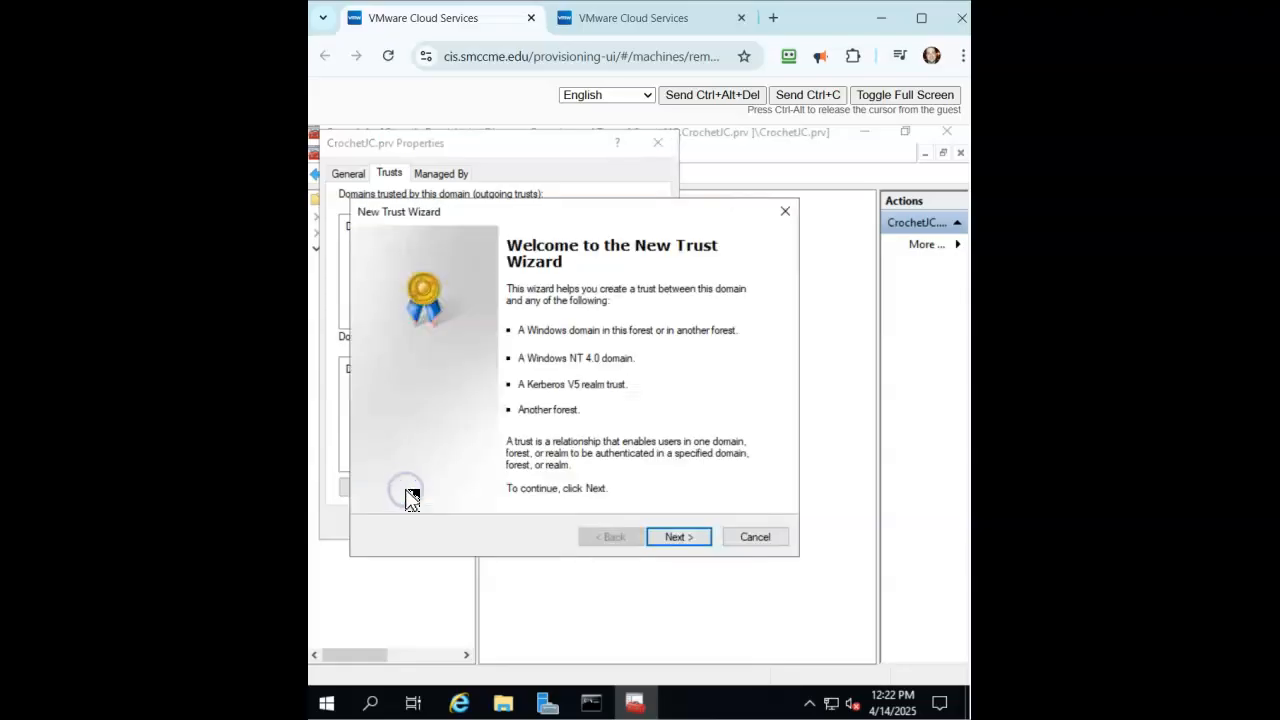
{"action": "left_click", "coordinate": [674, 537]}
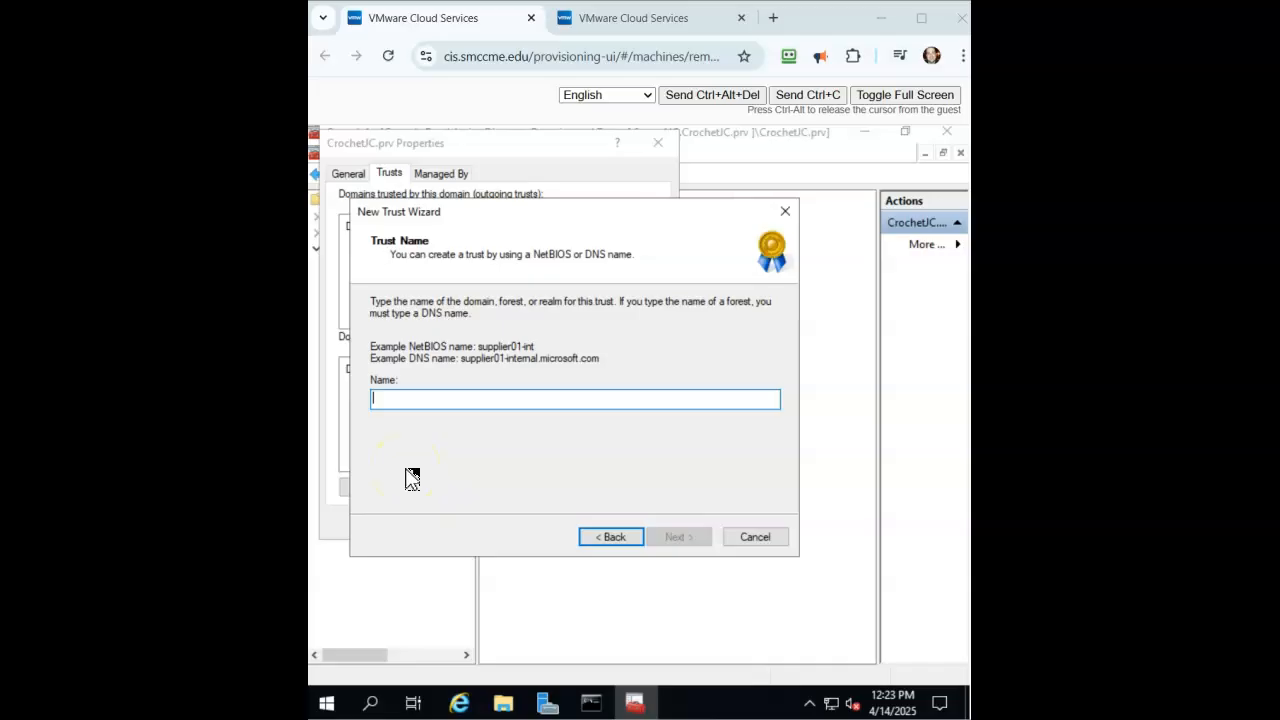
{"action": "left_click", "coordinate": [392, 399]}
{"action": "type", "text": "MediaJC.prv"}
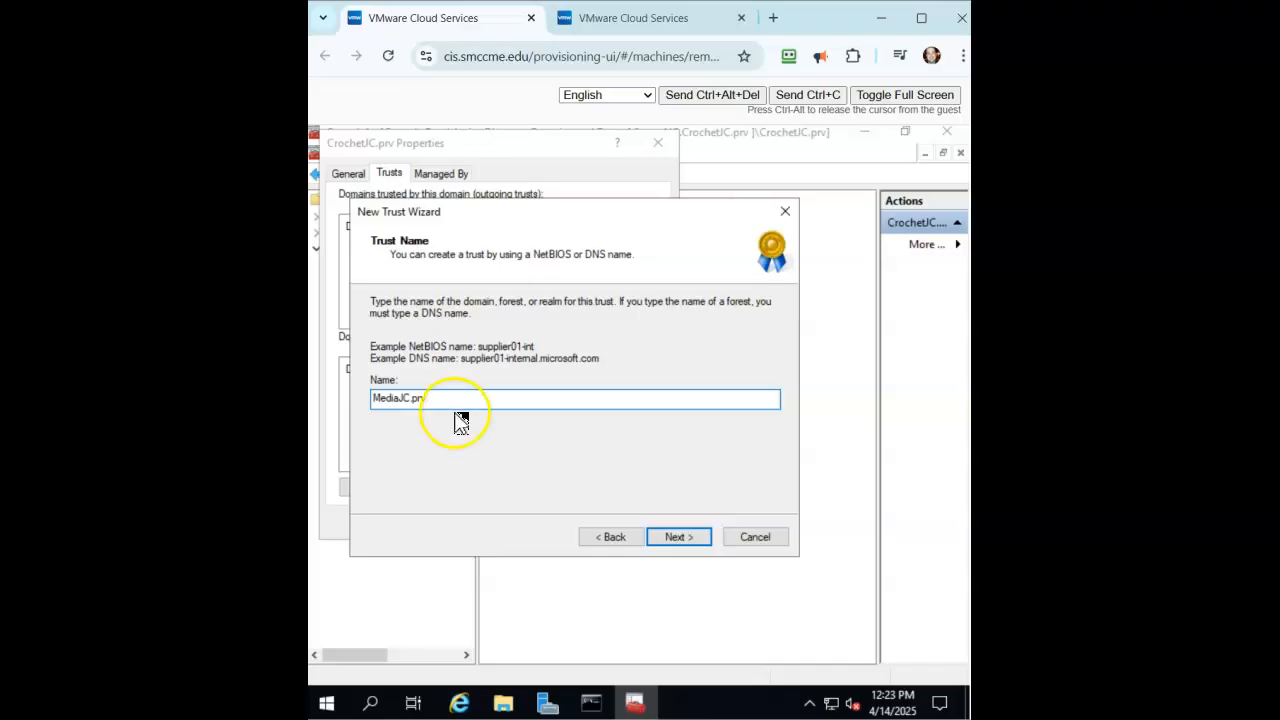
Choose Forest trust as the trust type and continue to trust direction.
{"action": "left_click", "coordinate": [690, 540]}
{"action": "left_click", "coordinate": [389, 385]}
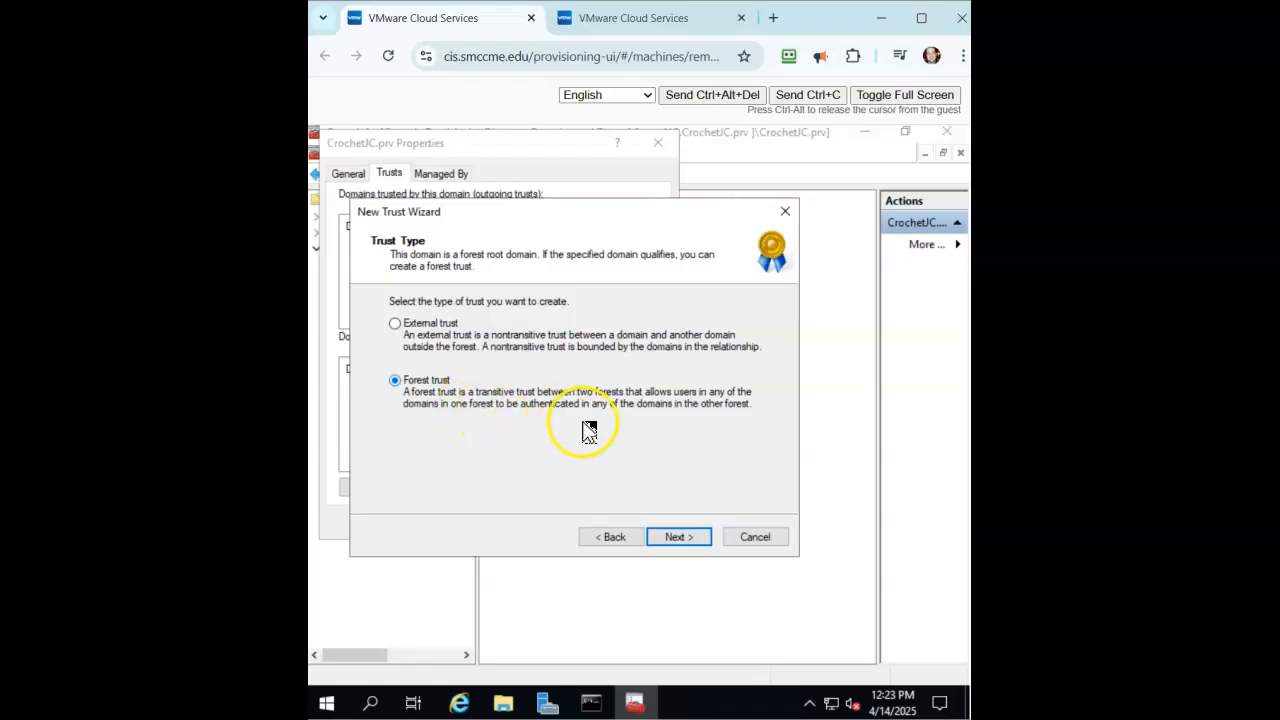
{"action": "left_click", "coordinate": [674, 537]}
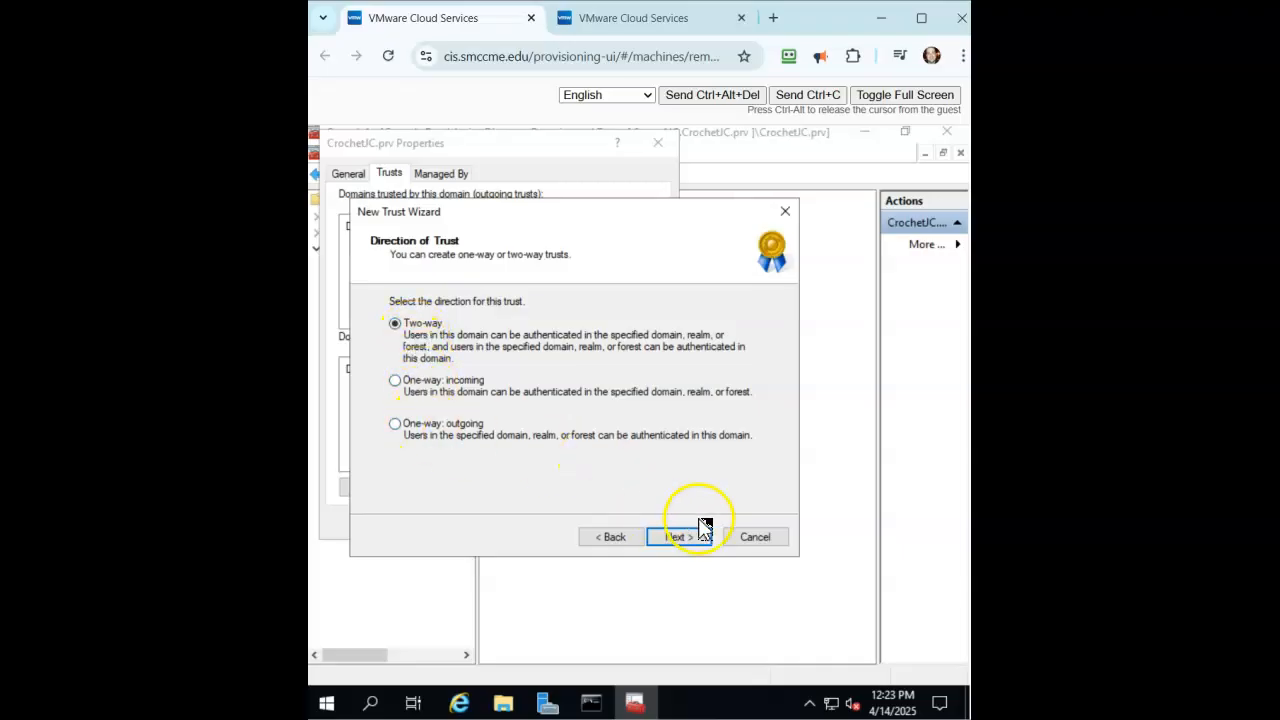
Keep Two-way direction and create the trust in both this domain and the specified domain.
{"action": "left_click", "coordinate": [676, 538]}
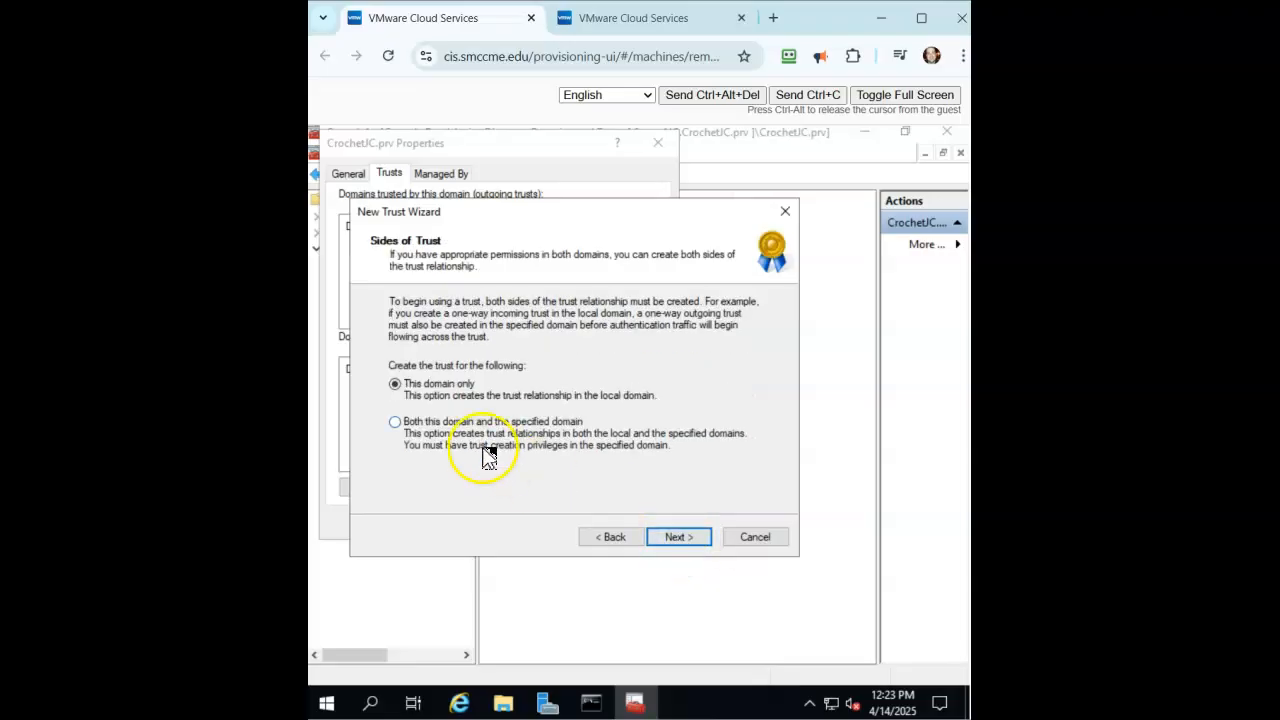
{"action": "left_click", "coordinate": [396, 423]}
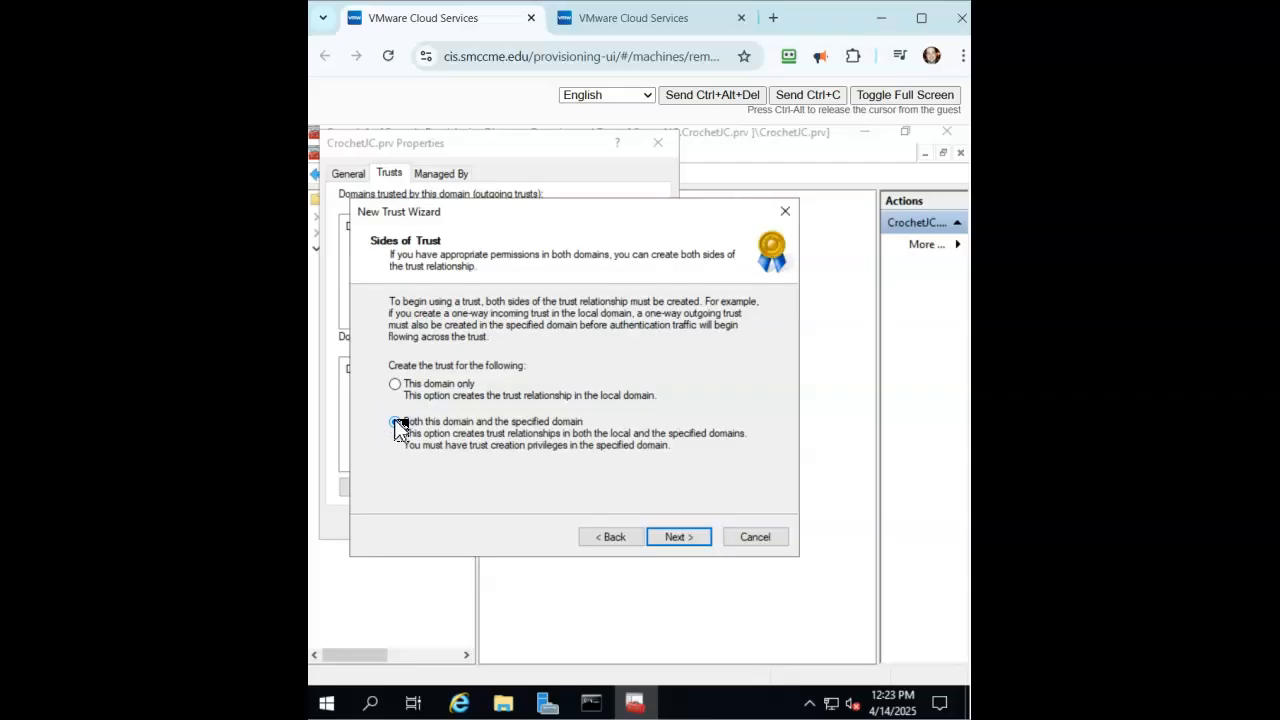
{"action": "left_click", "coordinate": [674, 537]}
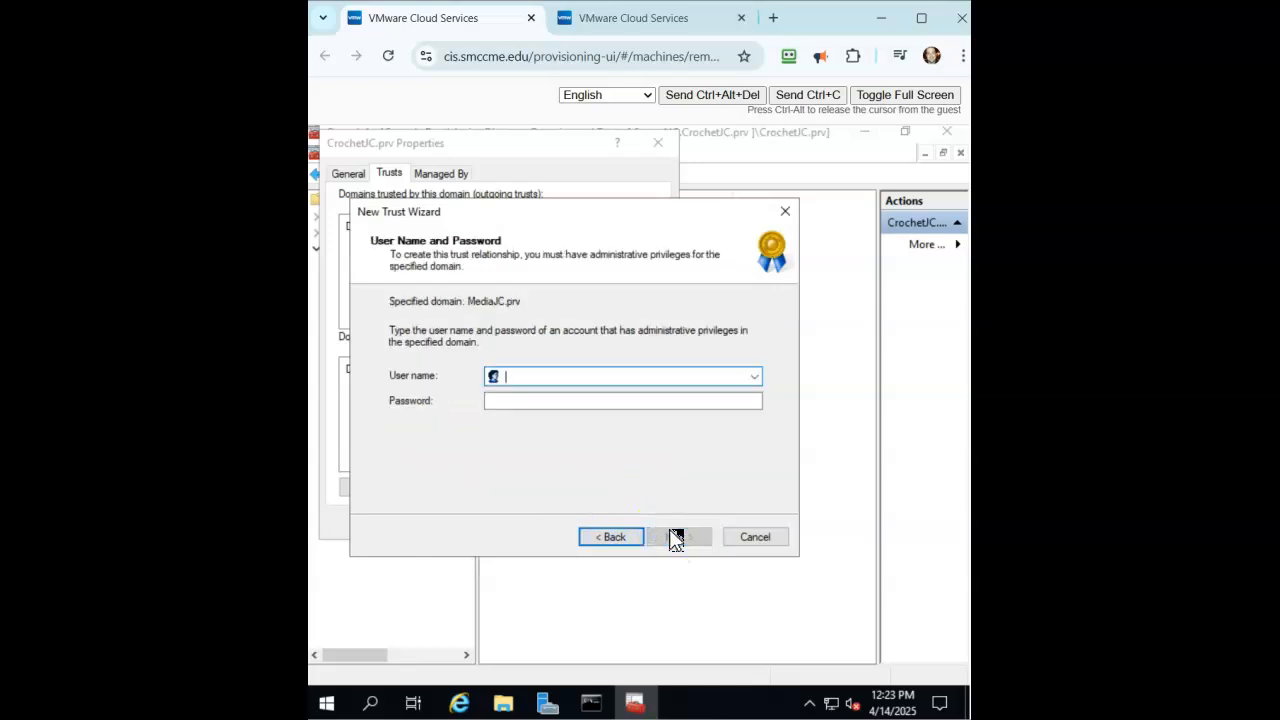
Enter the MediaJC.prv administrator user name and password, keeping Forest-wide authentication locally.
{"action": "type", "text": "Administr"}
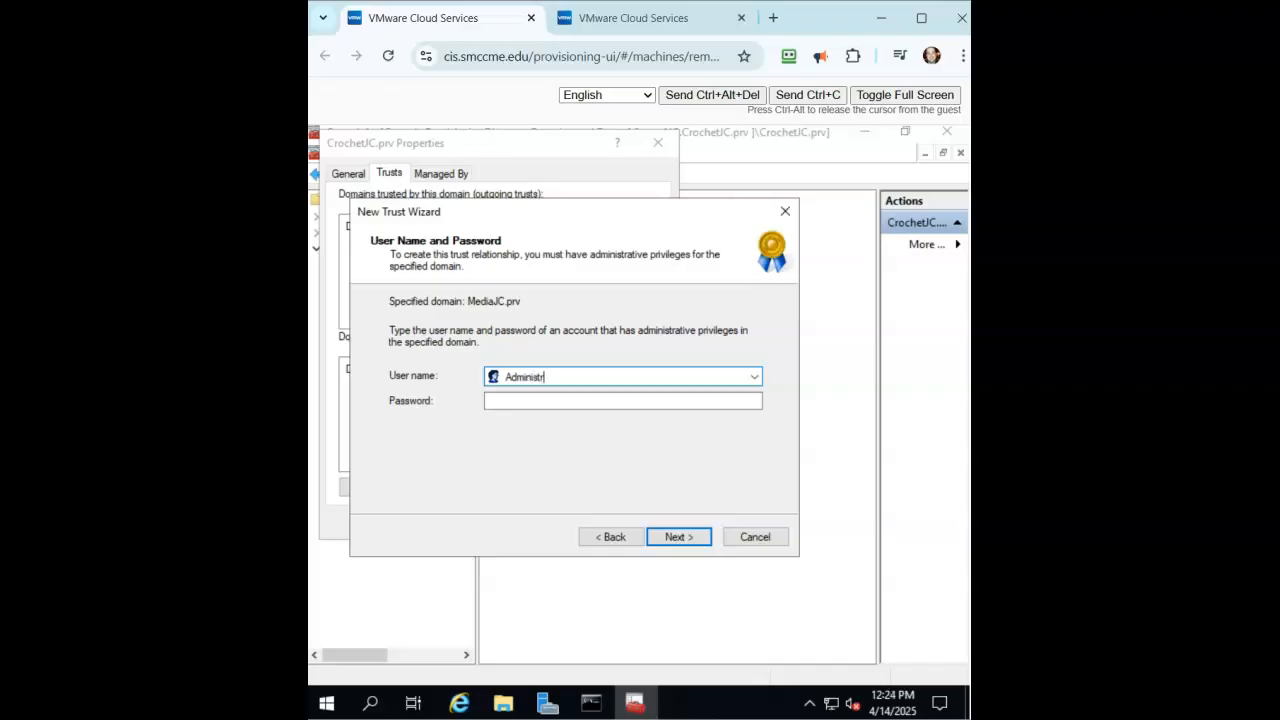
{"action": "key", "text": "Tab"}
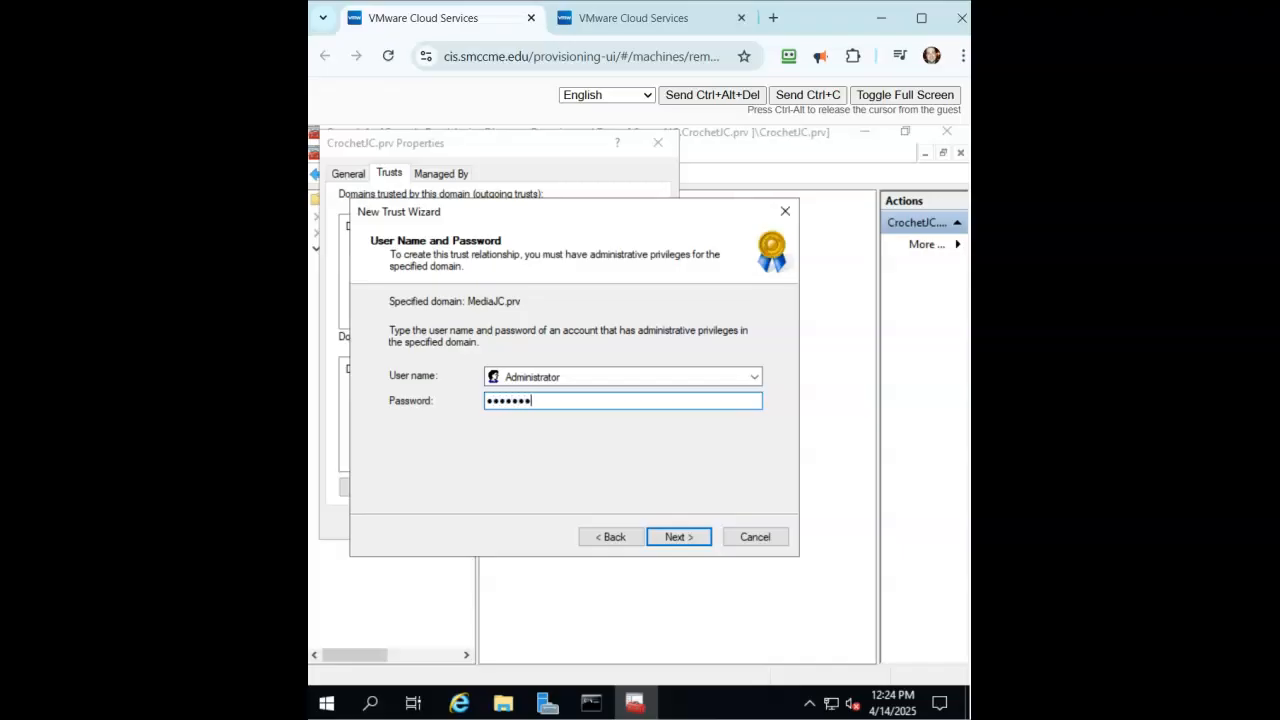
{"action": "left_click", "coordinate": [680, 541]}
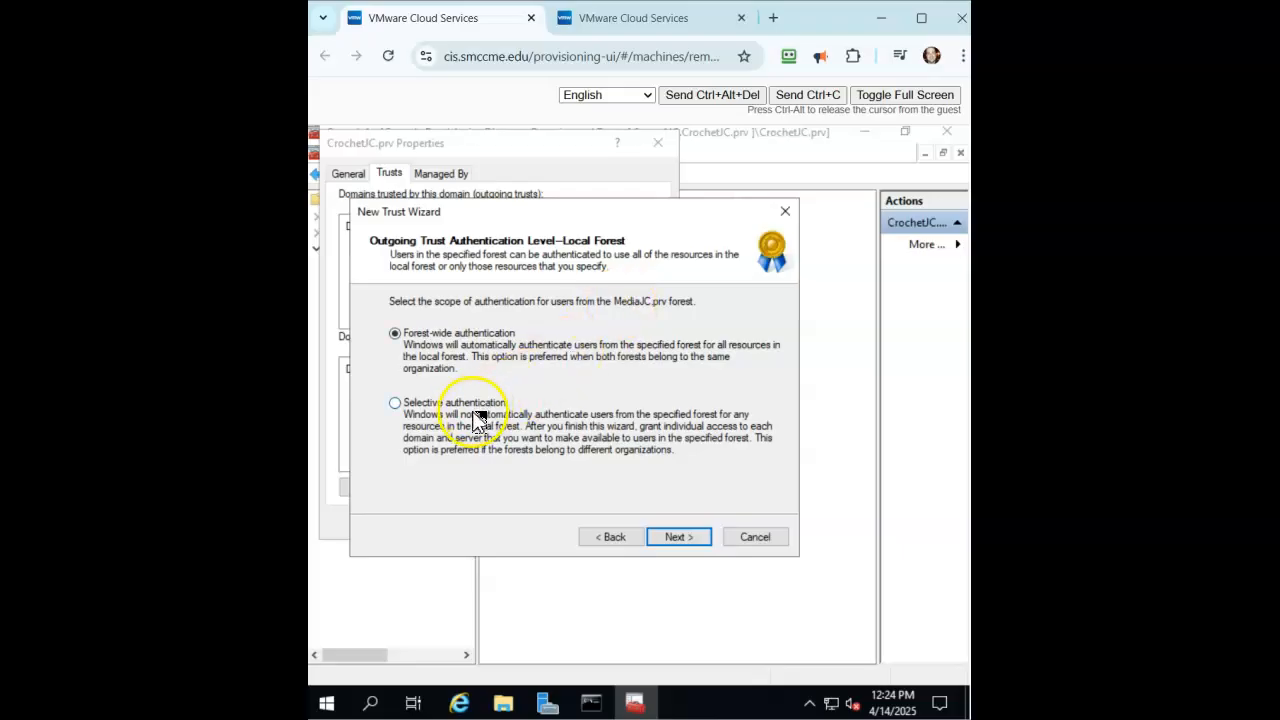
{"action": "left_click", "coordinate": [677, 538]}
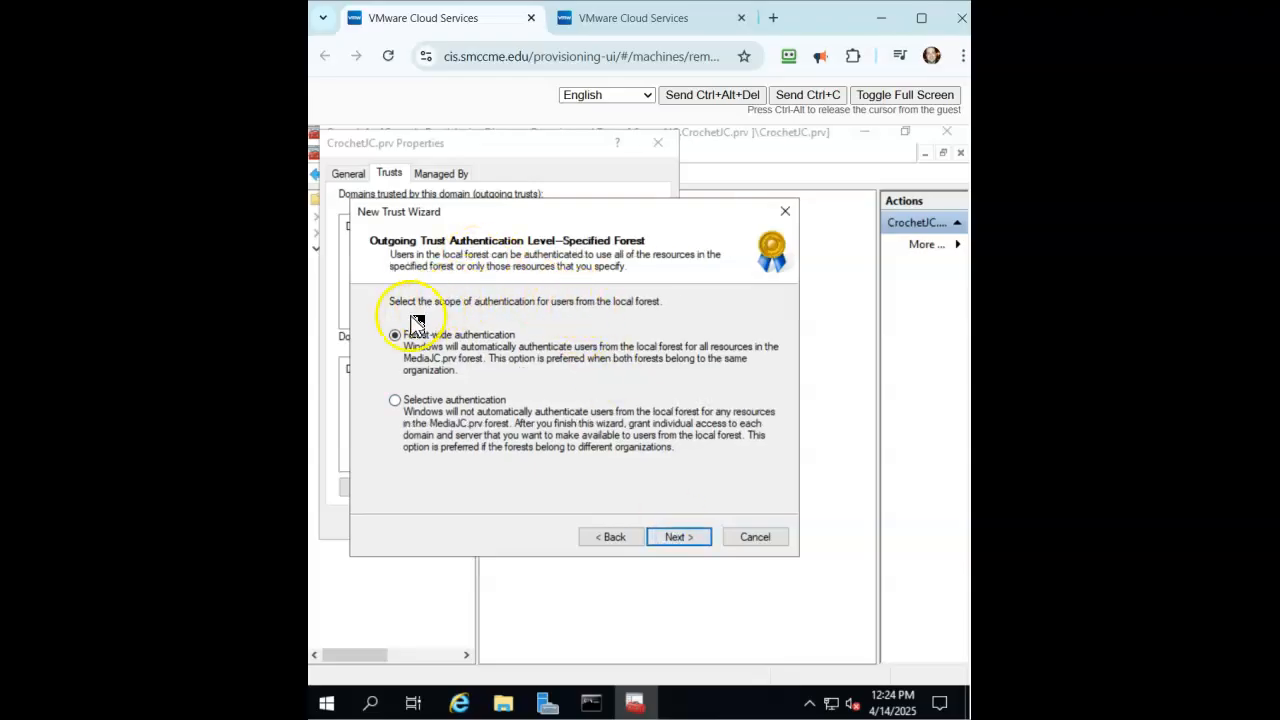
Keep Forest-wide authentication for the specified forest, review the summary and create the trust.
{"action": "left_click", "coordinate": [668, 540]}
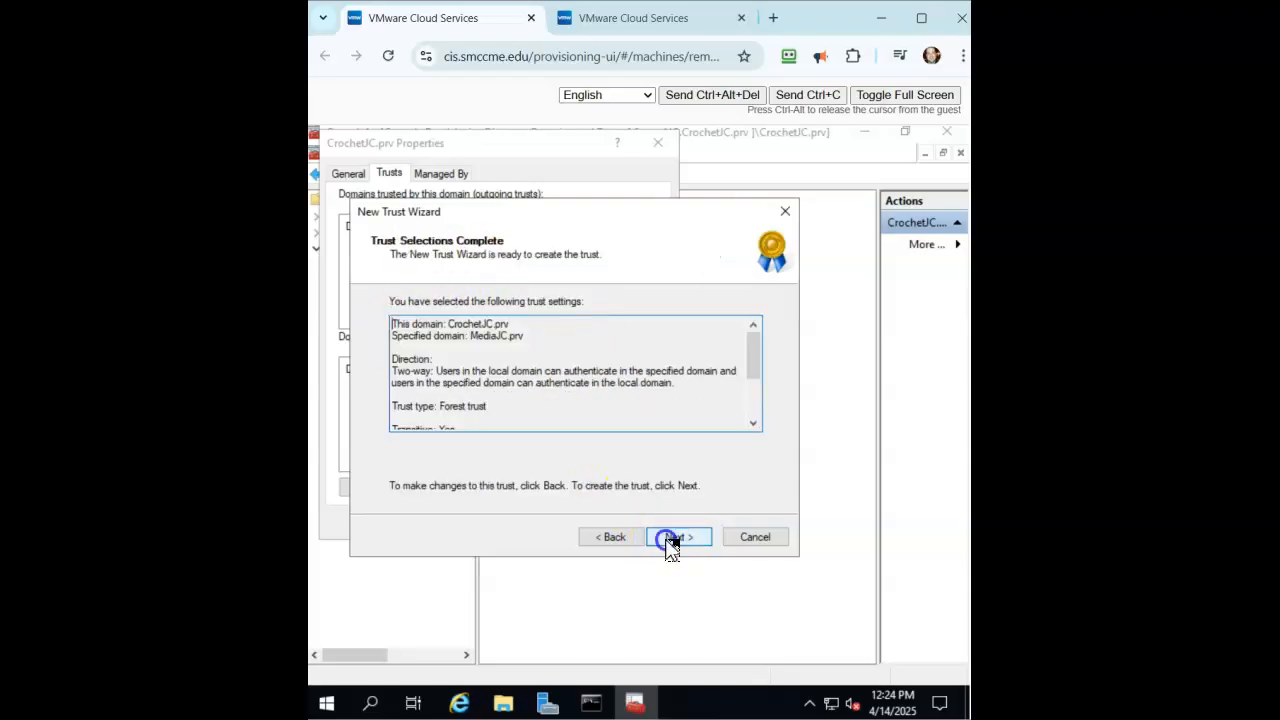
{"action": "left_click_drag", "start_coordinate": [756, 364], "coordinate": [756, 330]}
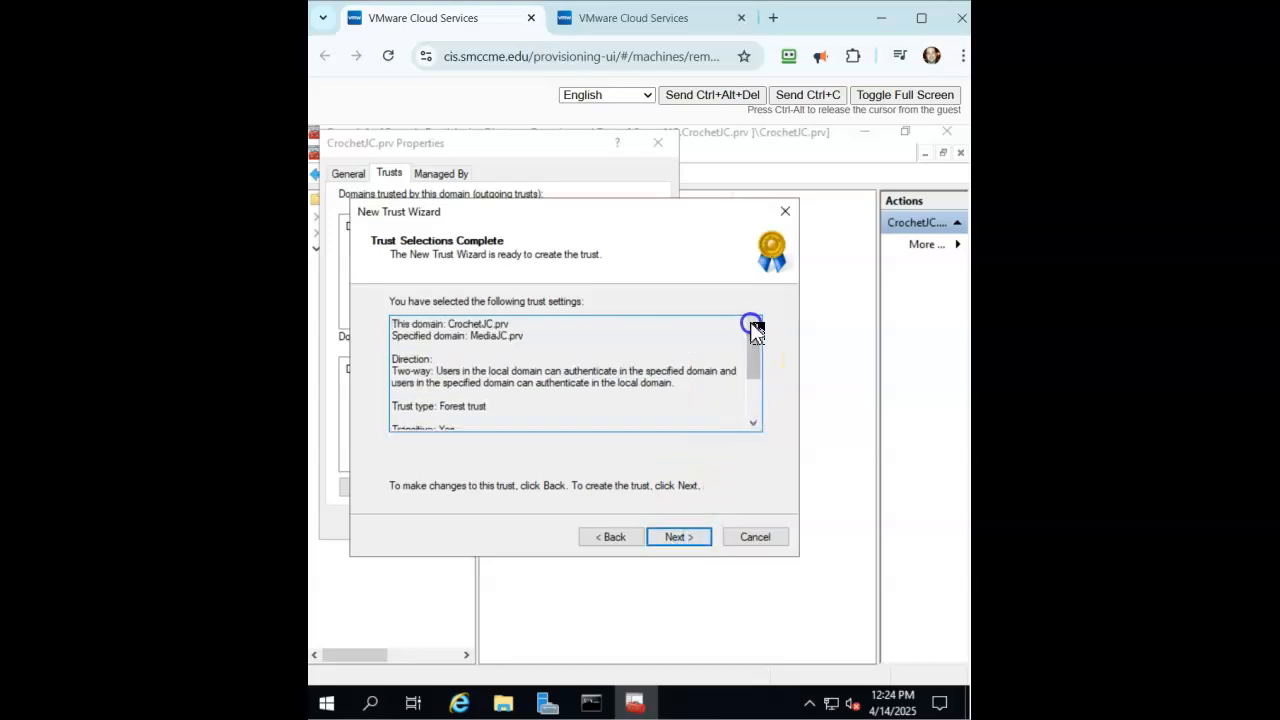
{"action": "left_click", "coordinate": [678, 540]}
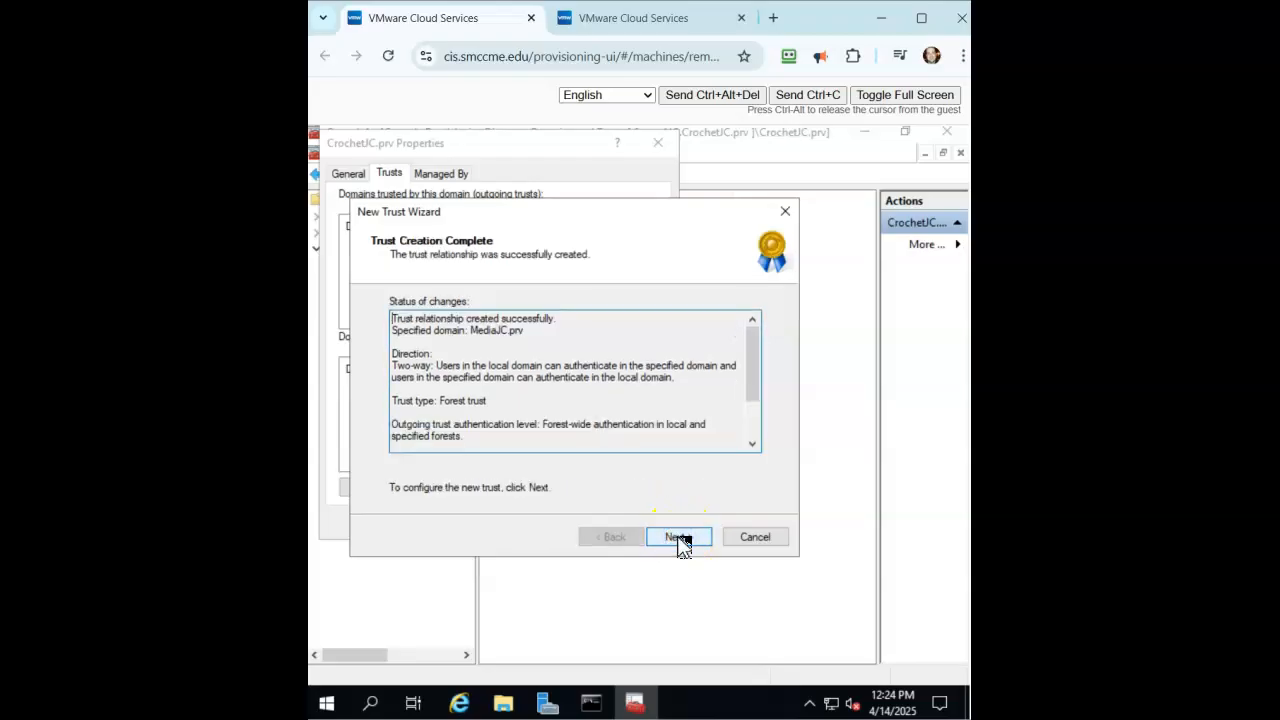
Confirm both the outgoing and incoming trusts with Yes and finish the wizard.
{"action": "left_click", "coordinate": [679, 540]}
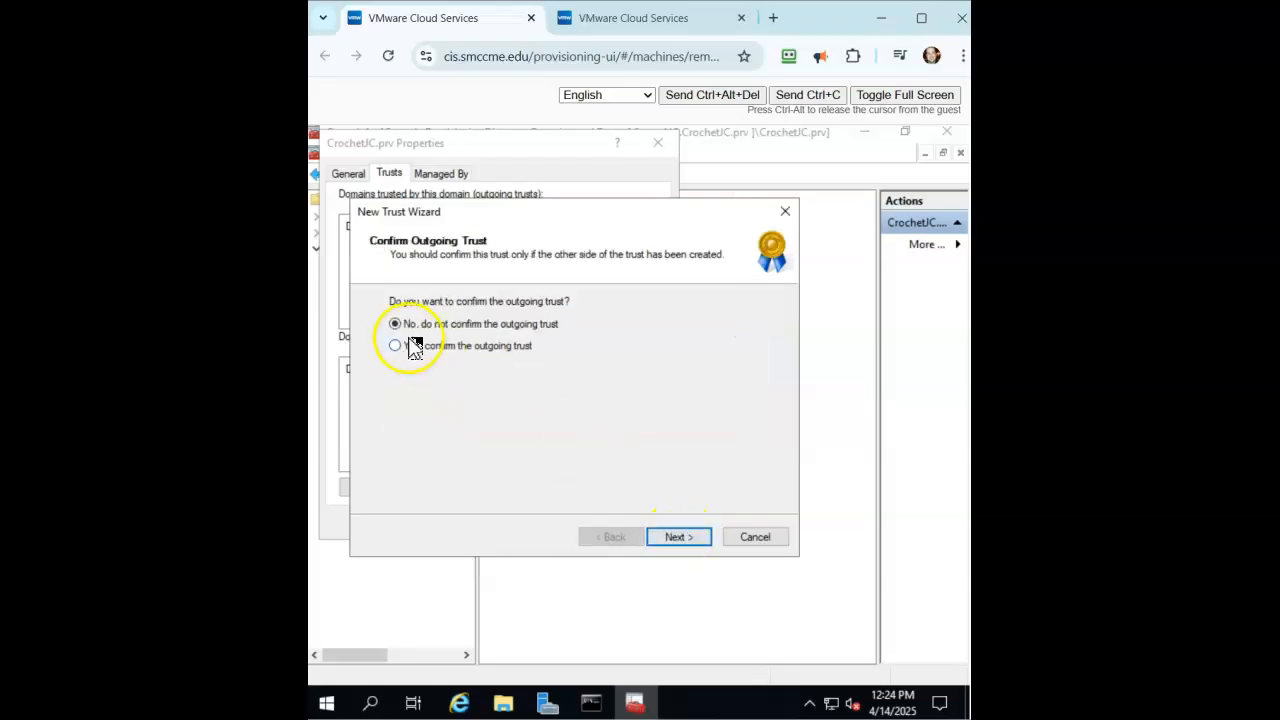
{"action": "left_click", "coordinate": [396, 348]}
{"action": "left_click", "coordinate": [674, 538]}
{"action": "left_click", "coordinate": [396, 346]}
{"action": "left_click", "coordinate": [674, 537]}
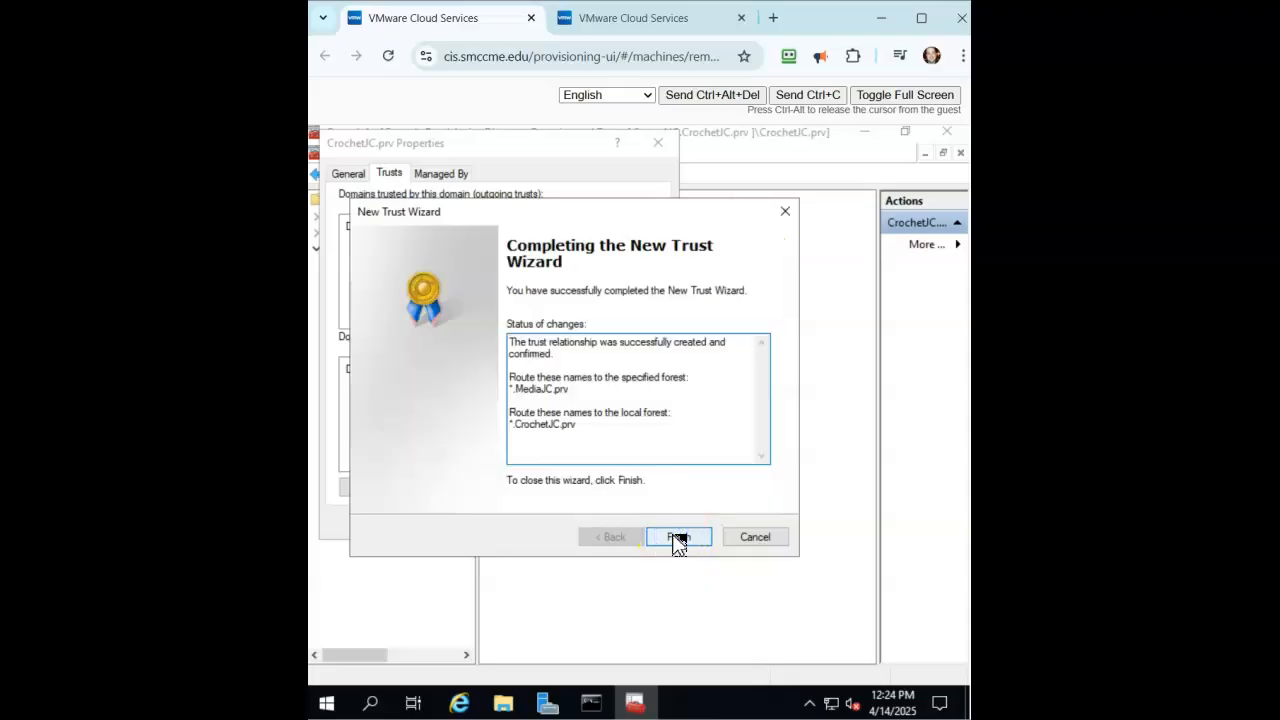
{"action": "left_click", "coordinate": [677, 538]}
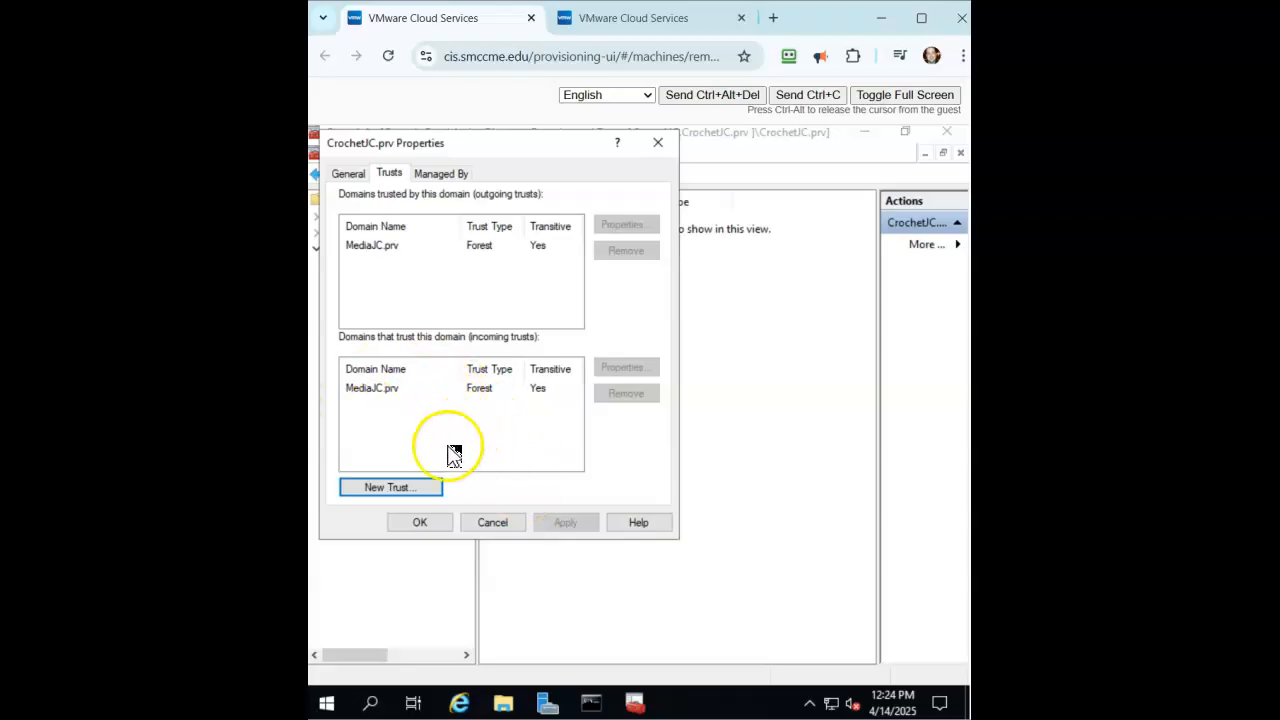
{"action": "left_click", "coordinate": [585, 24]}
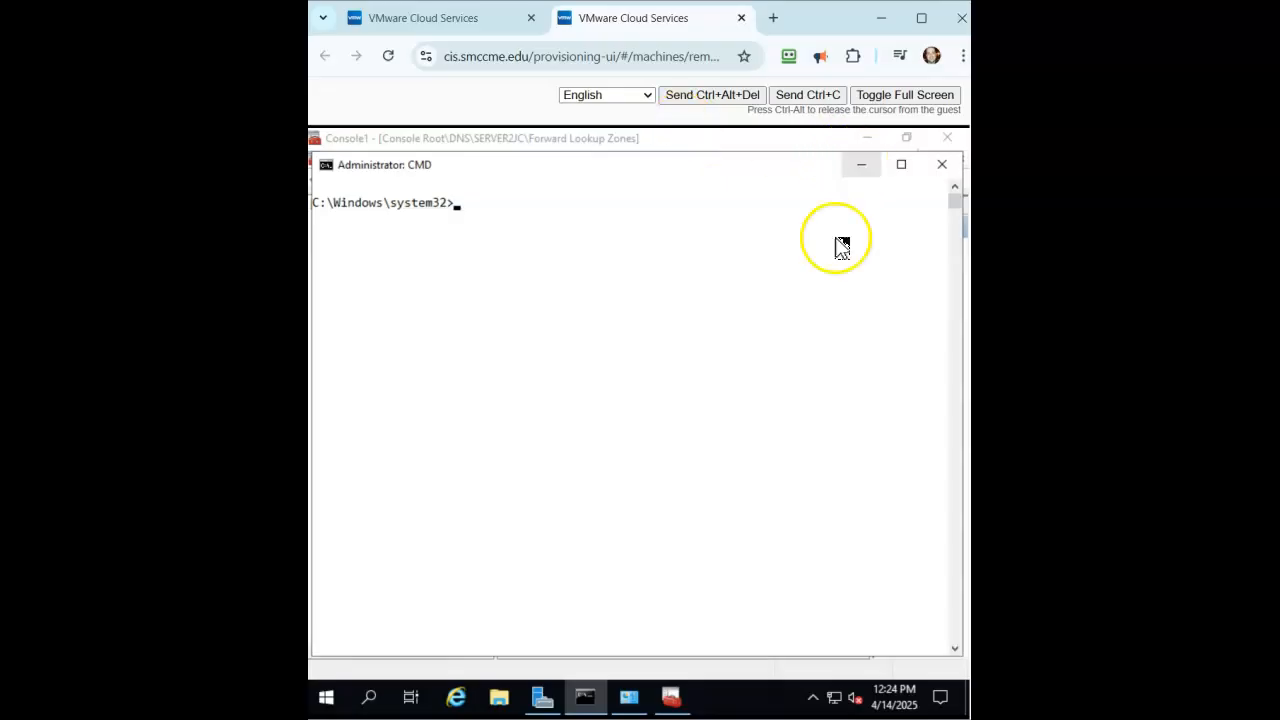
{"action": "left_click", "coordinate": [861, 170]}
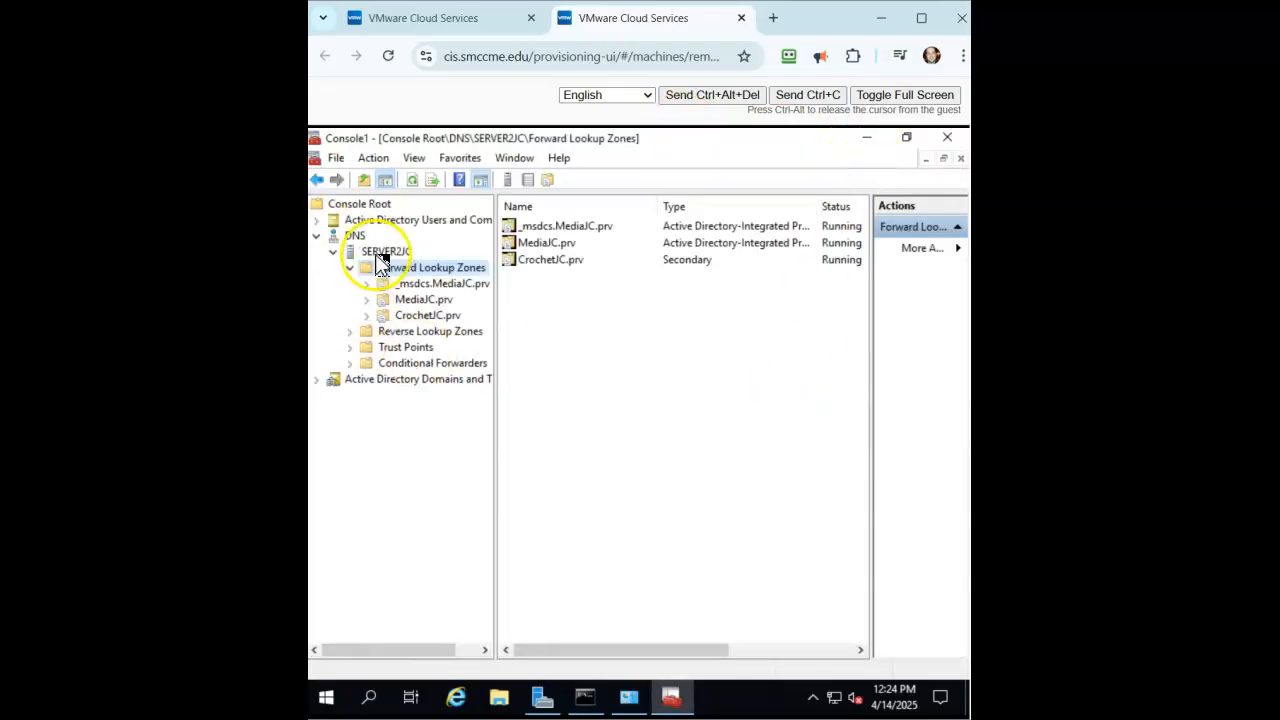
{"action": "left_click", "coordinate": [317, 236]}
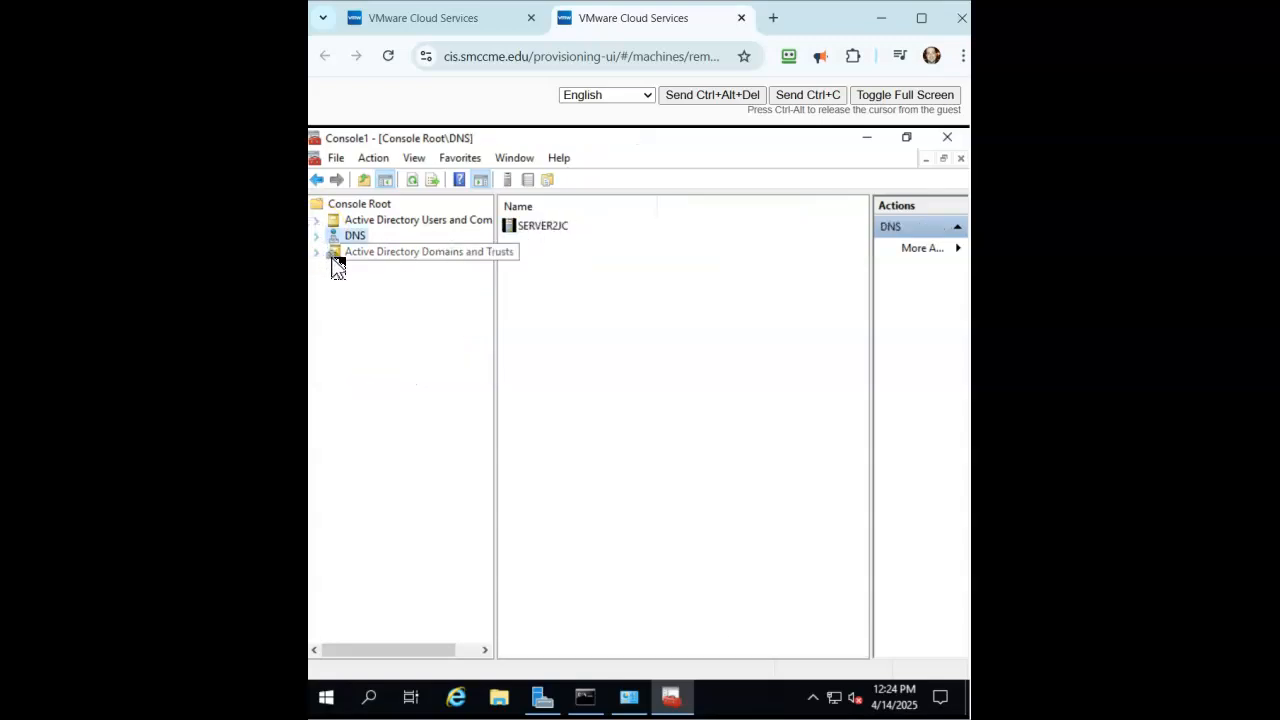
{"action": "left_click", "coordinate": [322, 253]}
{"action": "left_click", "coordinate": [357, 271]}
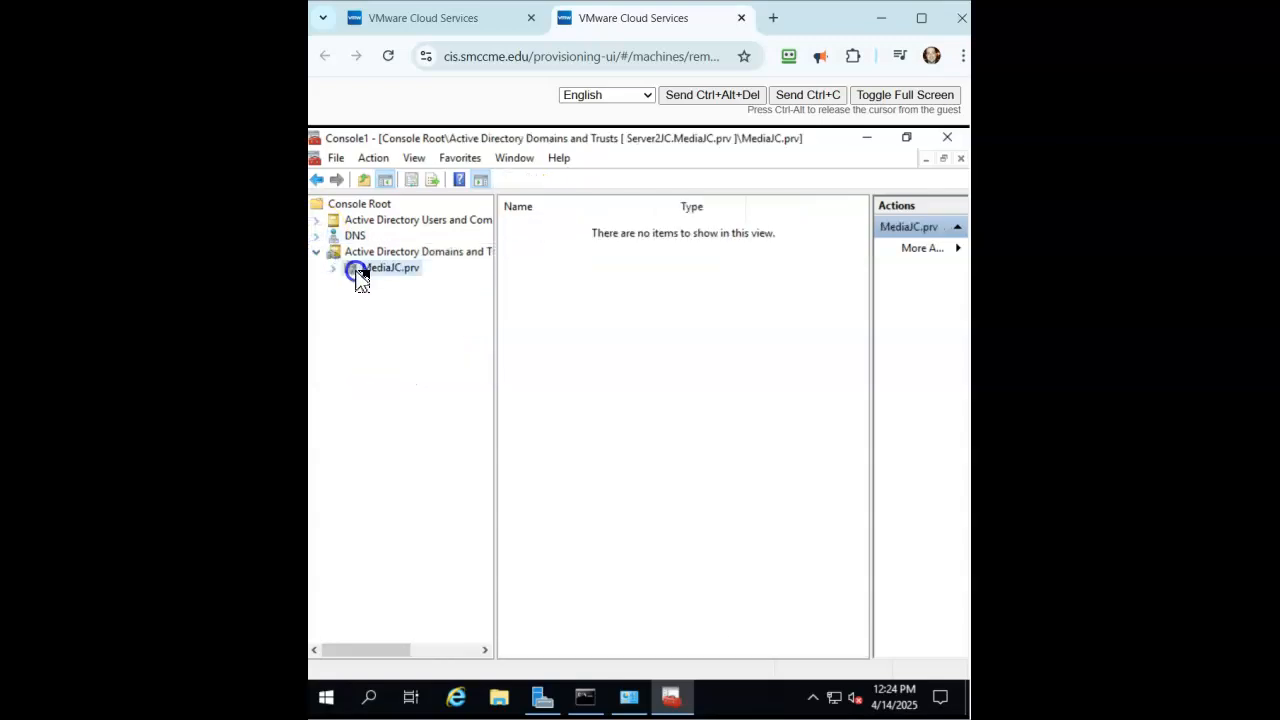
{"action": "right_click", "coordinate": [361, 279]}
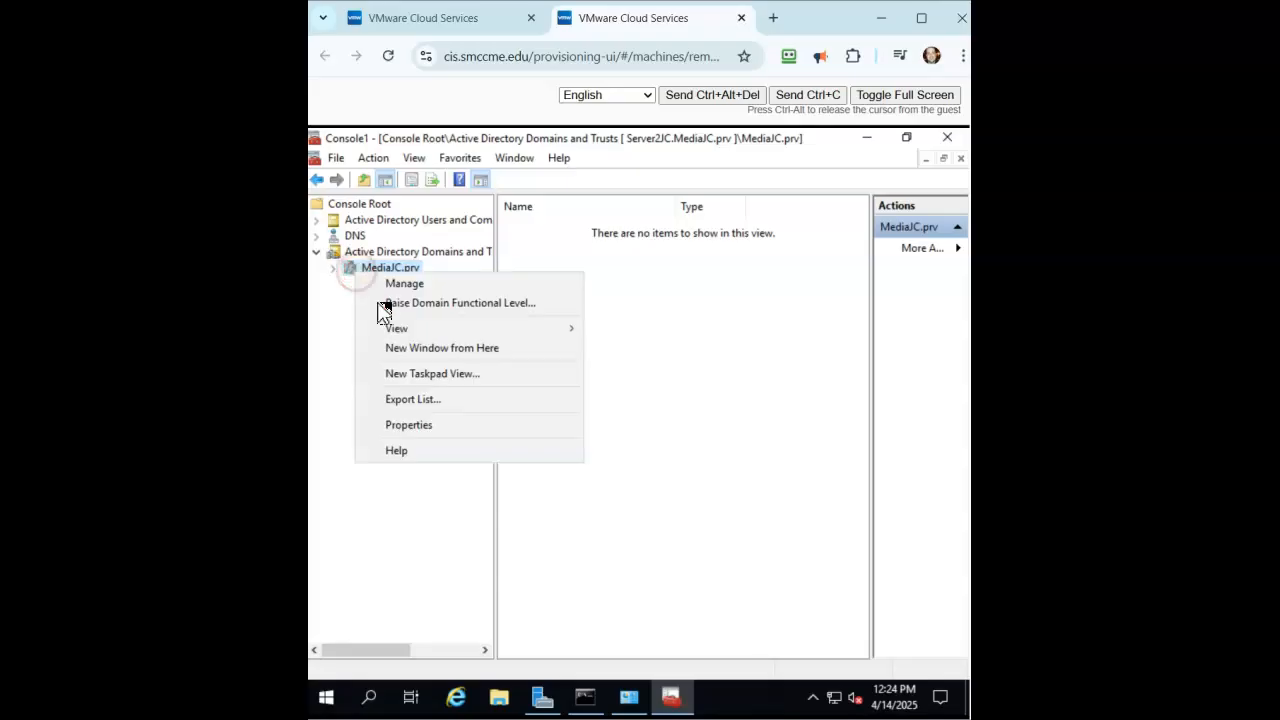
{"action": "left_click", "coordinate": [410, 424]}
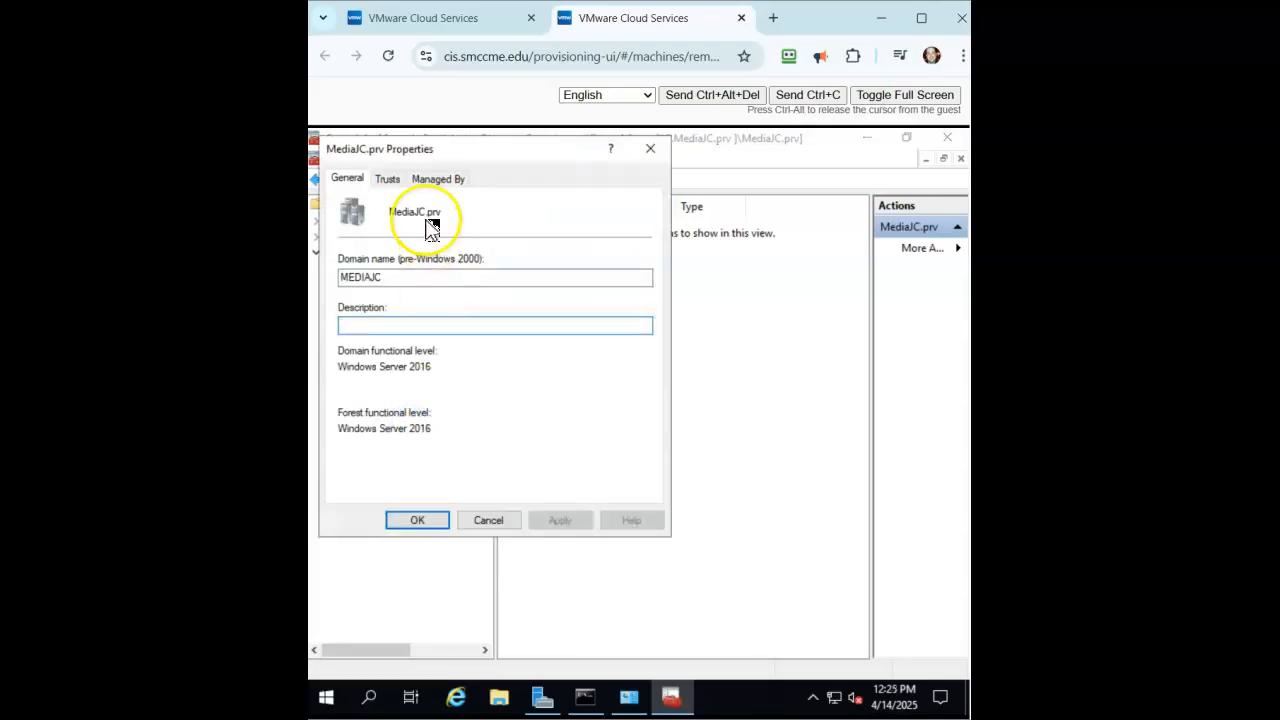
{"action": "left_click", "coordinate": [387, 178]}
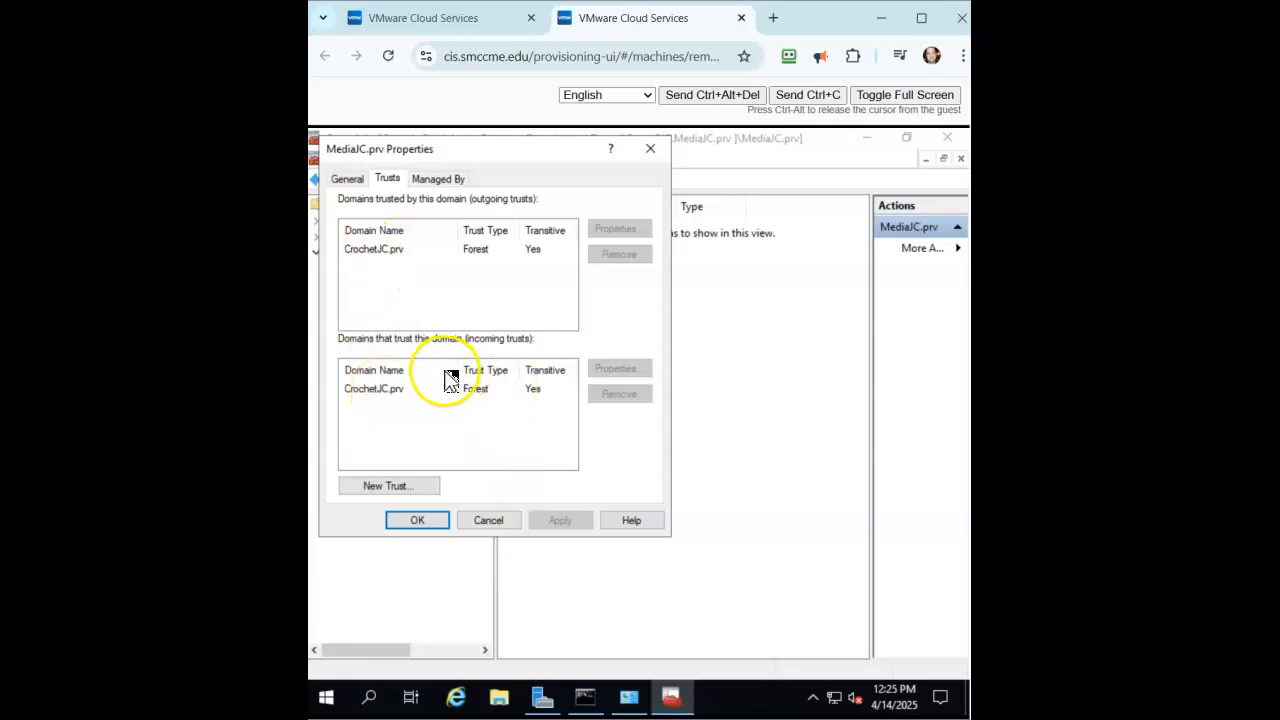
{"action": "left_click", "coordinate": [418, 519]}
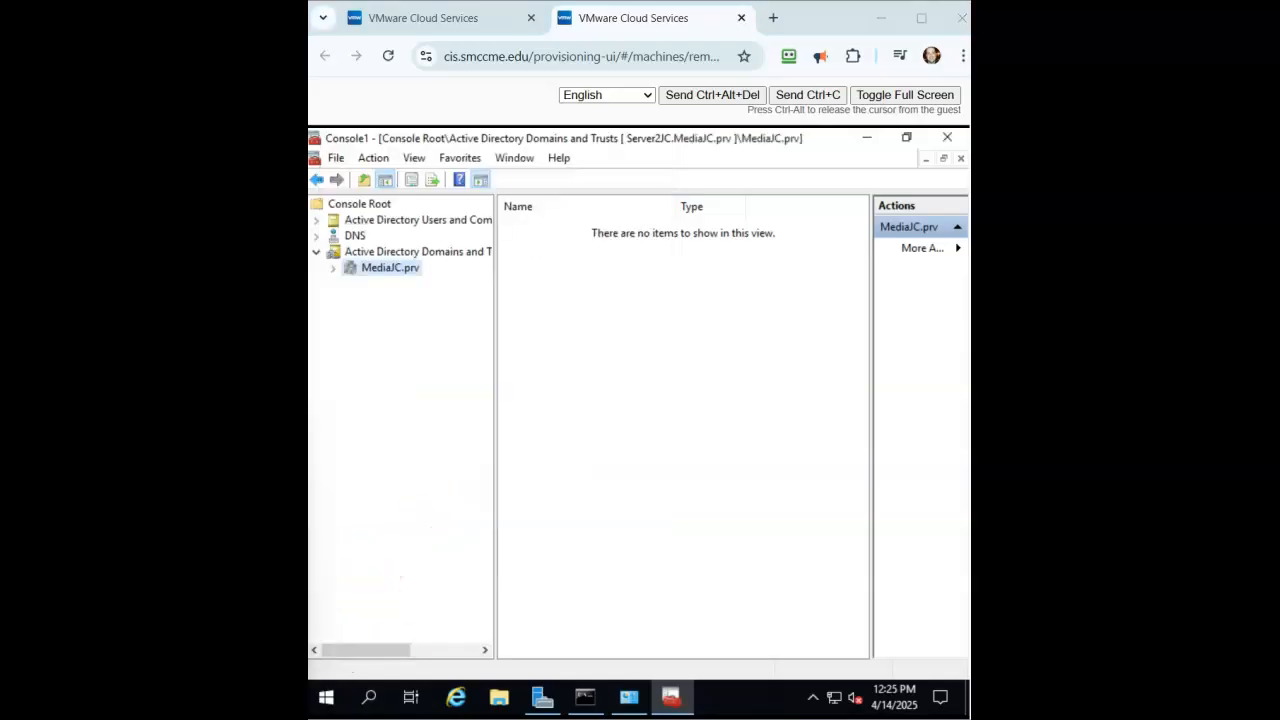
{"action": "left_click", "coordinate": [866, 137]}
Open File Explorer and browse to Local Disk (C:) under This PC.
{"action": "left_click", "coordinate": [497, 697]}
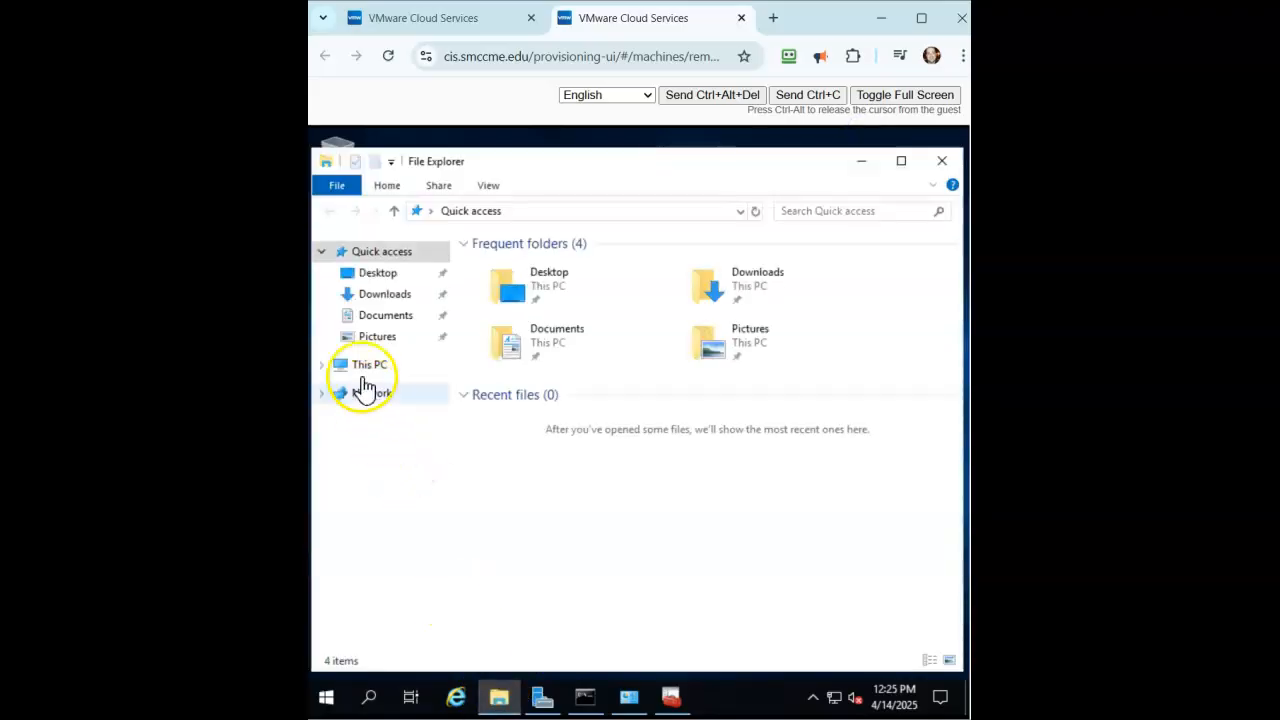
{"action": "left_click", "coordinate": [360, 370]}
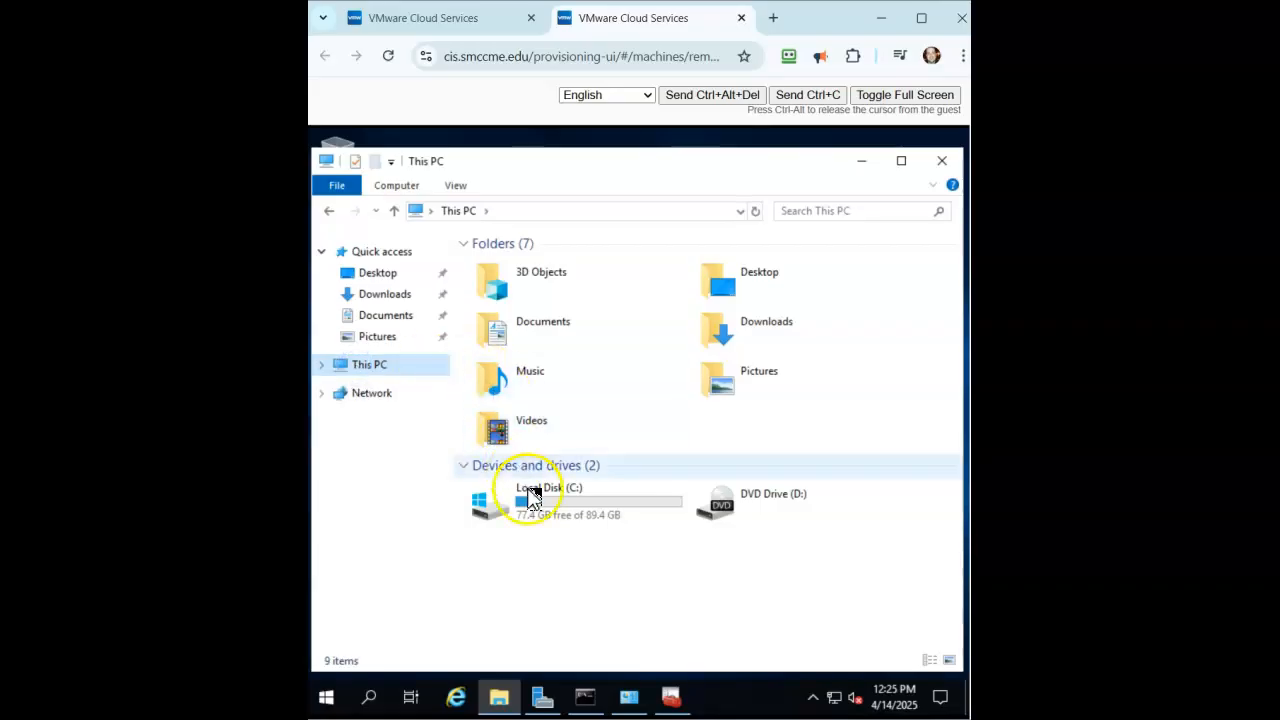
{"action": "double_click", "coordinate": [545, 522]}
Create a new folder in the C: root through the context menu and name it TV_Shows.
{"action": "right_click", "coordinate": [496, 425]}
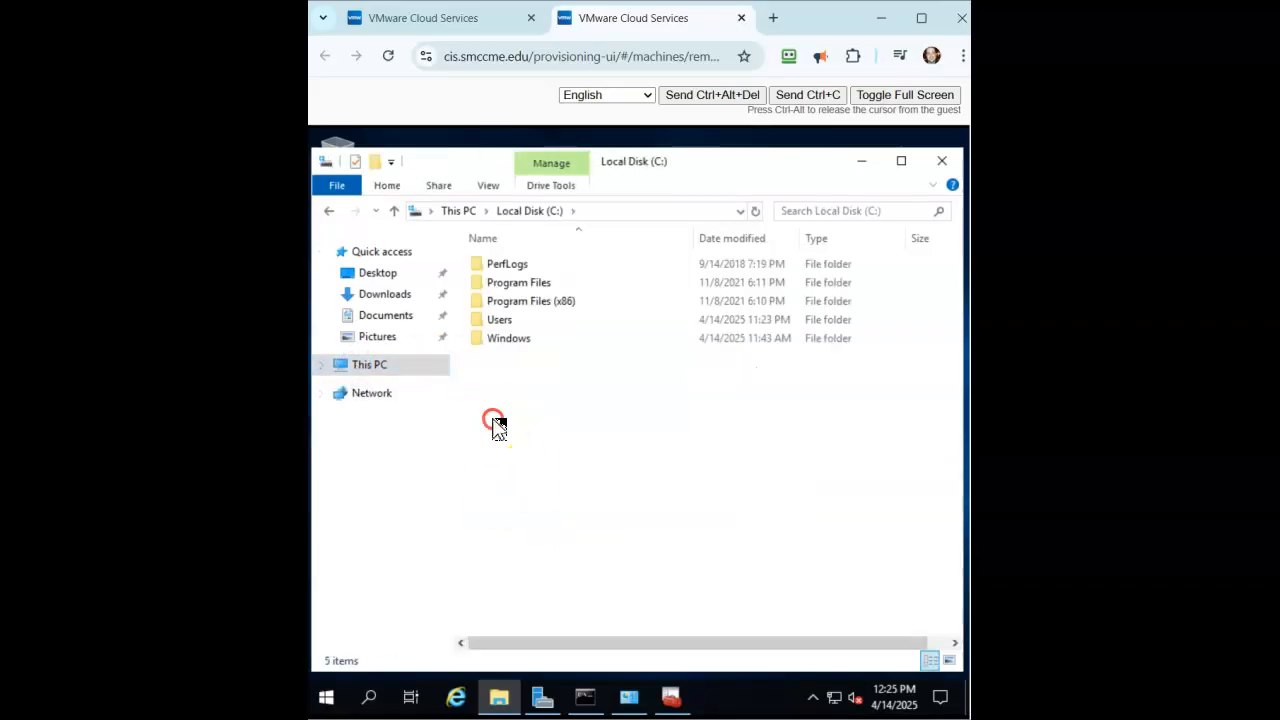
{"action": "key", "text": "Up"}
{"action": "key", "text": "Up"}
{"action": "key", "text": "Up"}
{"action": "key", "text": "Down"}
{"action": "key", "text": "Right"}
{"action": "key", "text": "Down"}
{"action": "key", "text": "Up"}
{"action": "key", "text": "Return"}
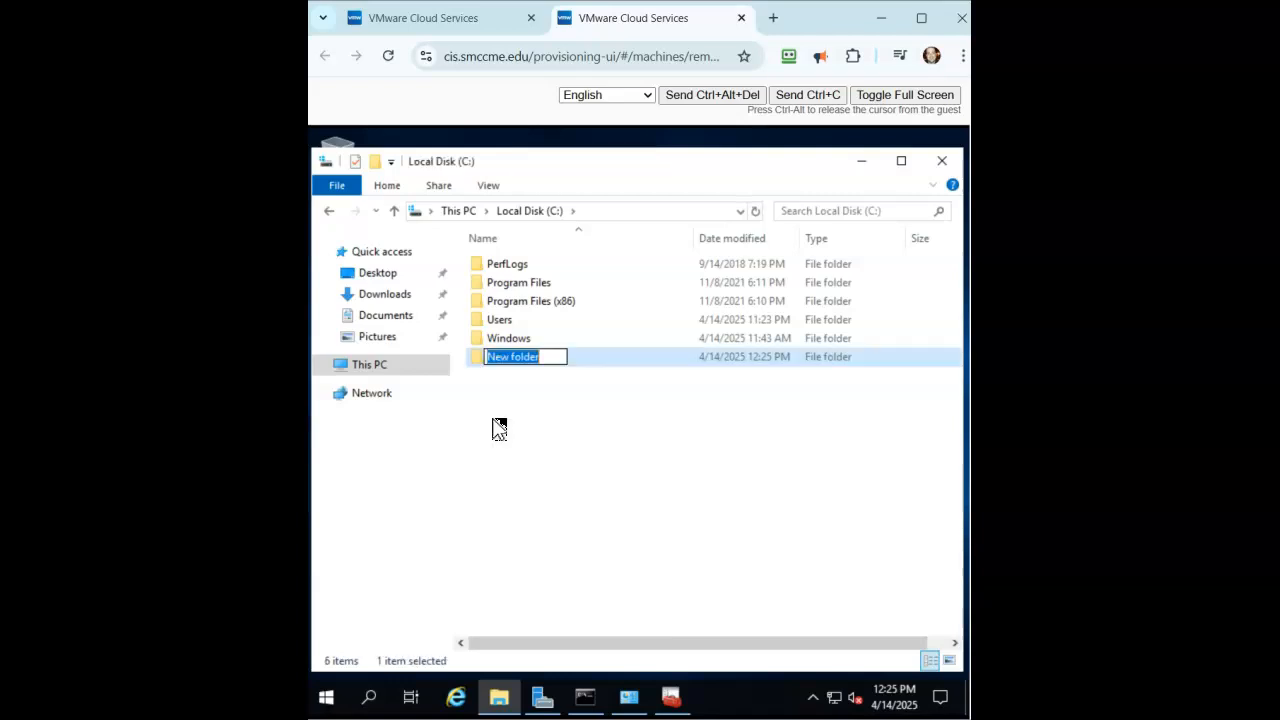
{"action": "type", "text": "TV"}
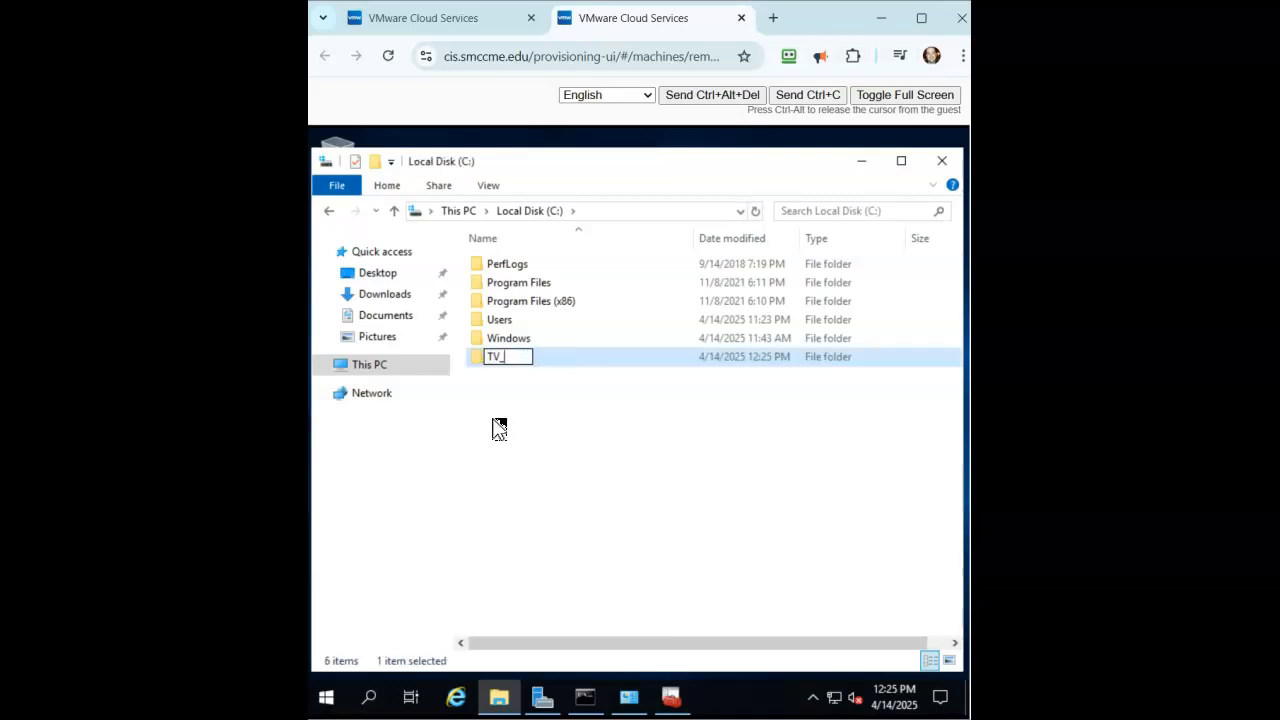
{"action": "type", "text": "_Shows"}
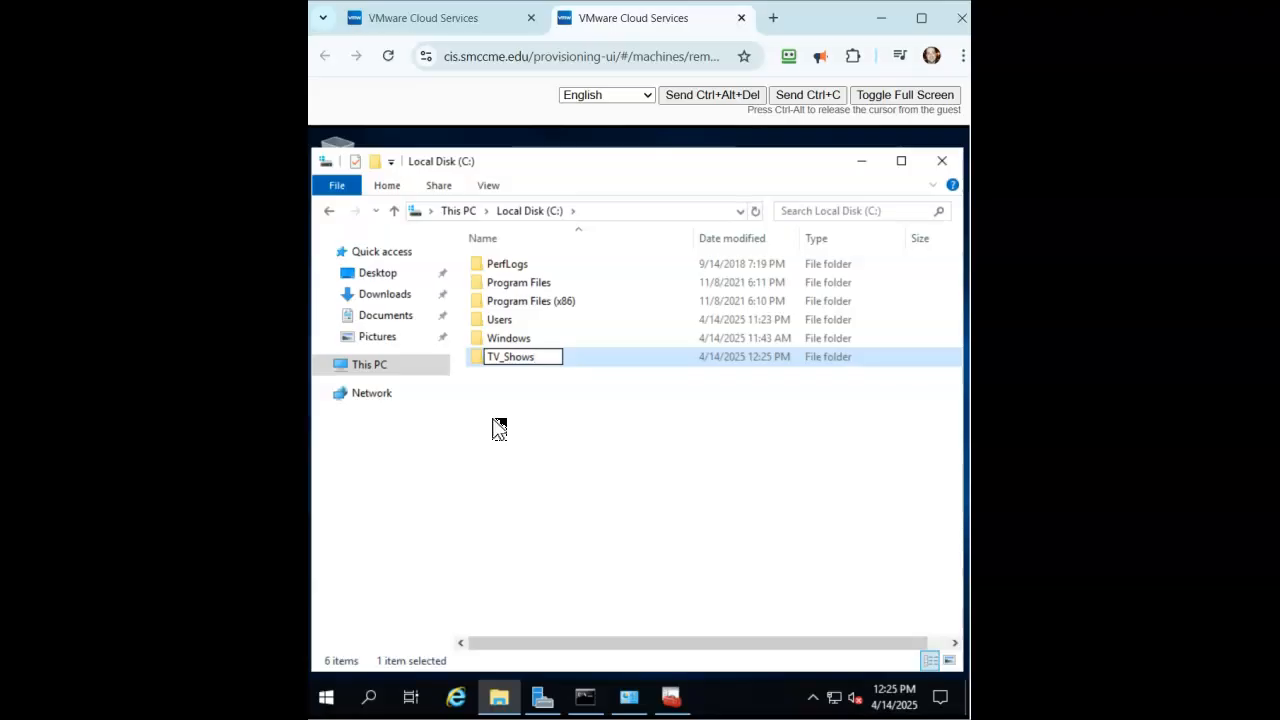
{"action": "key", "text": "Return"}
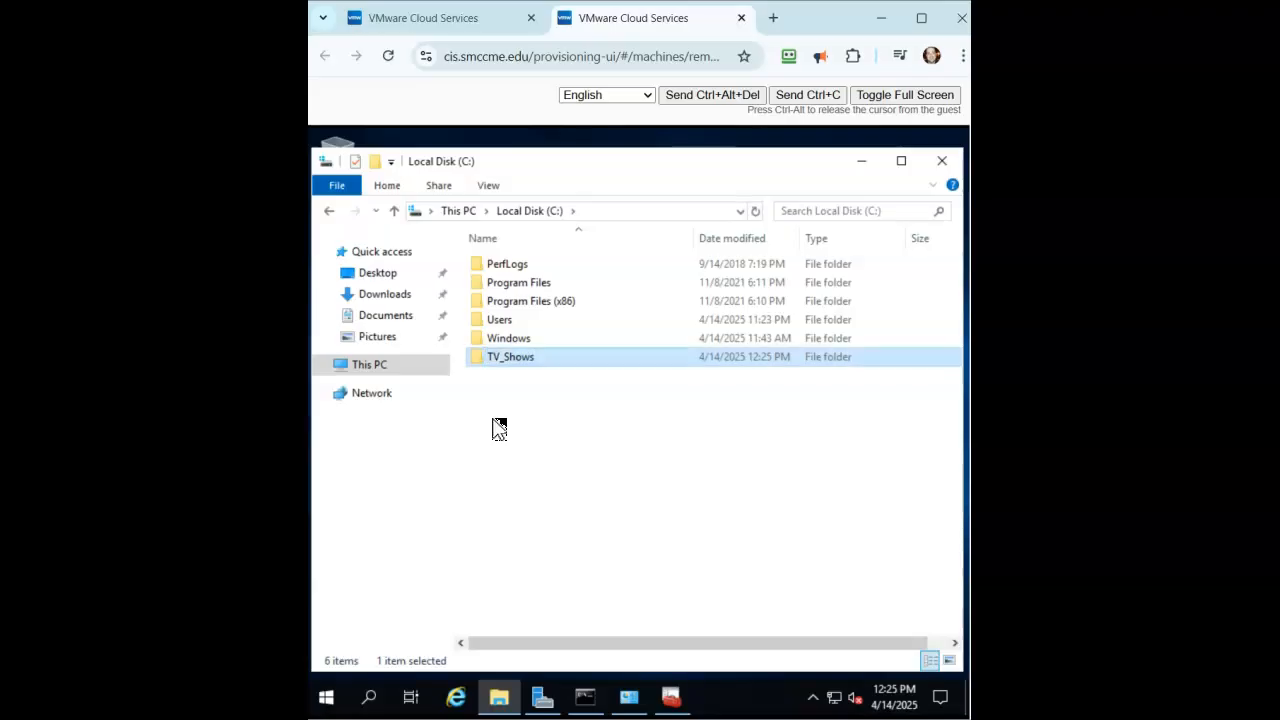
Turn on Advanced Sharing for TV_Shows with share name TV_Shows, apply, and close Properties.
{"action": "right_click", "coordinate": [500, 360]}
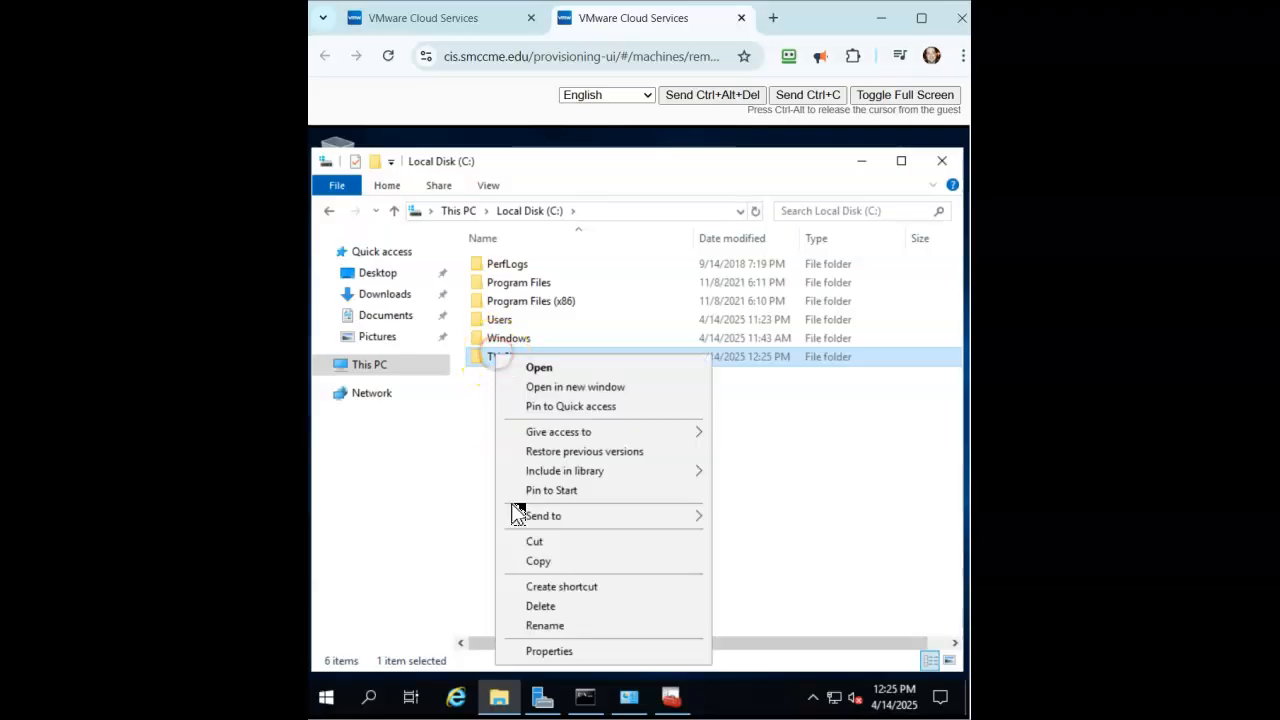
{"action": "left_click", "coordinate": [530, 651]}
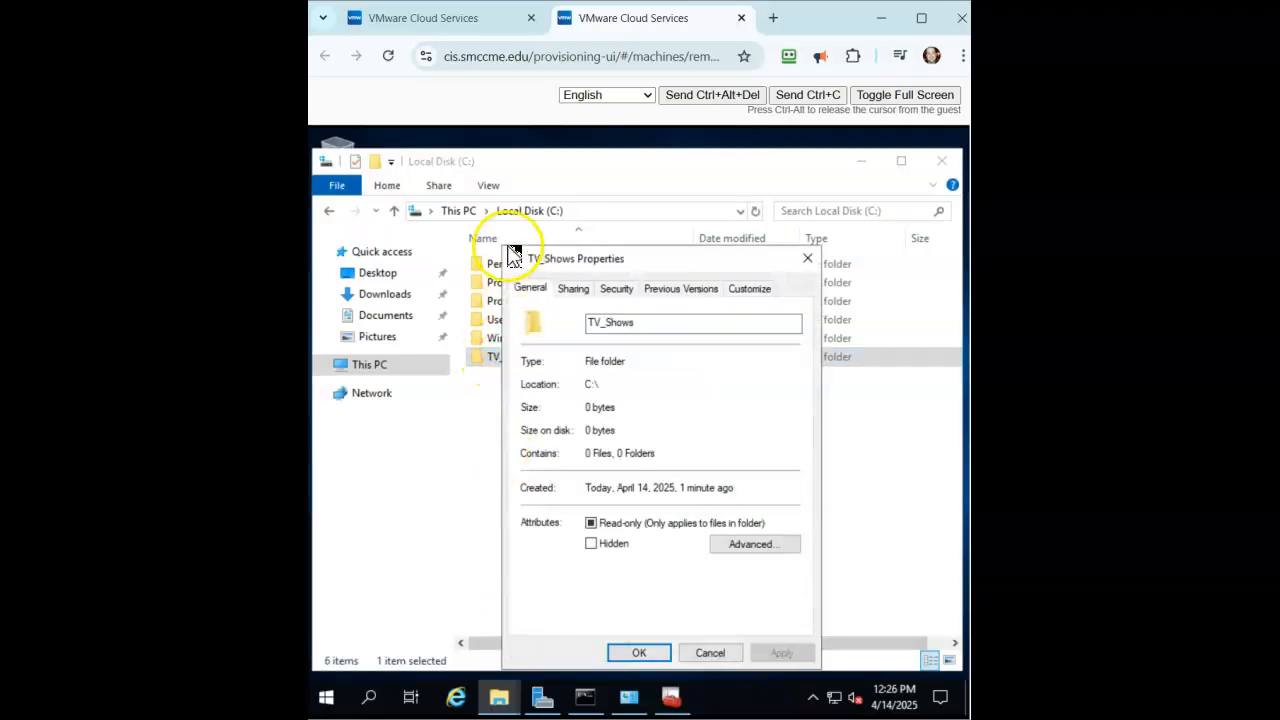
{"action": "left_click", "coordinate": [574, 289]}
{"action": "left_click", "coordinate": [560, 500]}
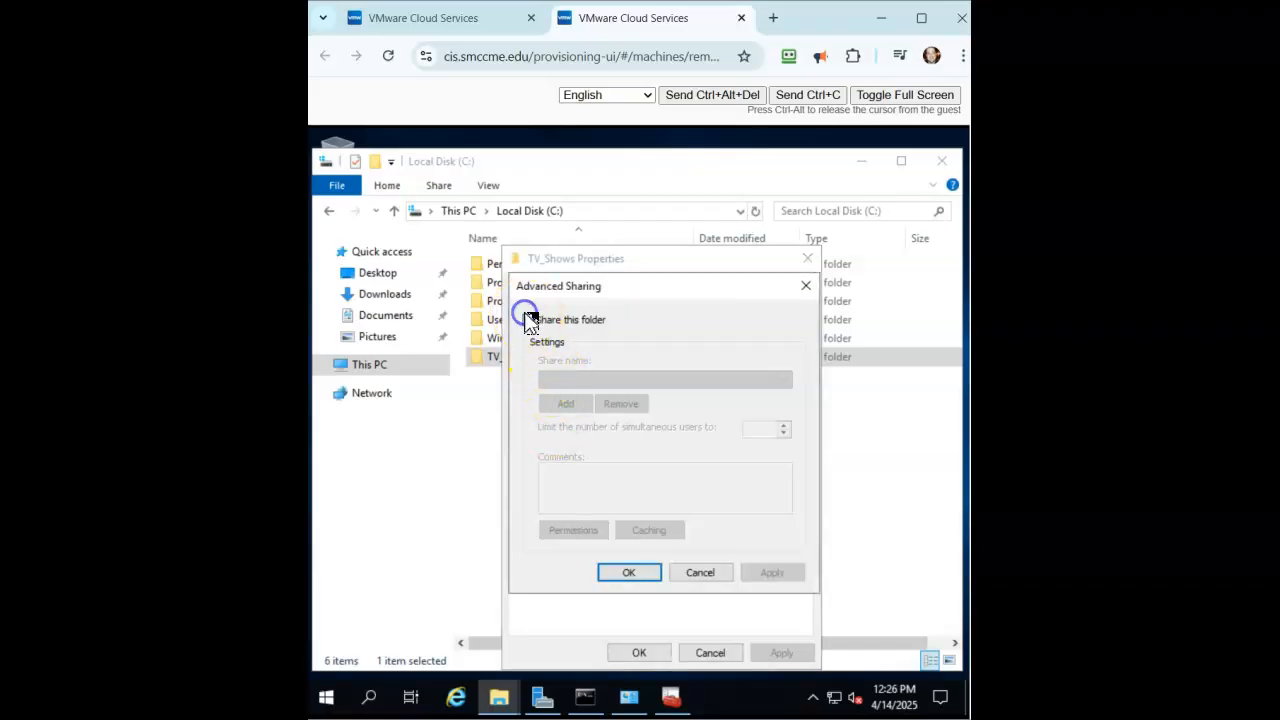
{"action": "left_click", "coordinate": [529, 319]}
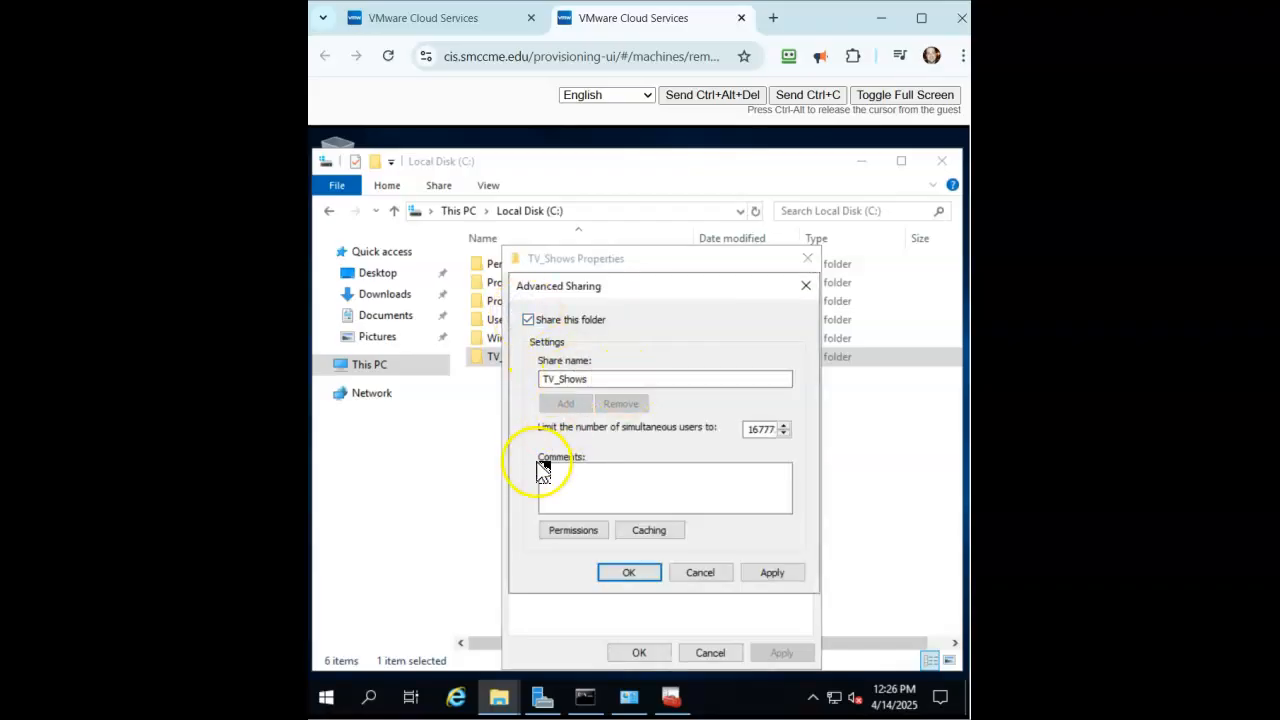
{"action": "left_click", "coordinate": [776, 574]}
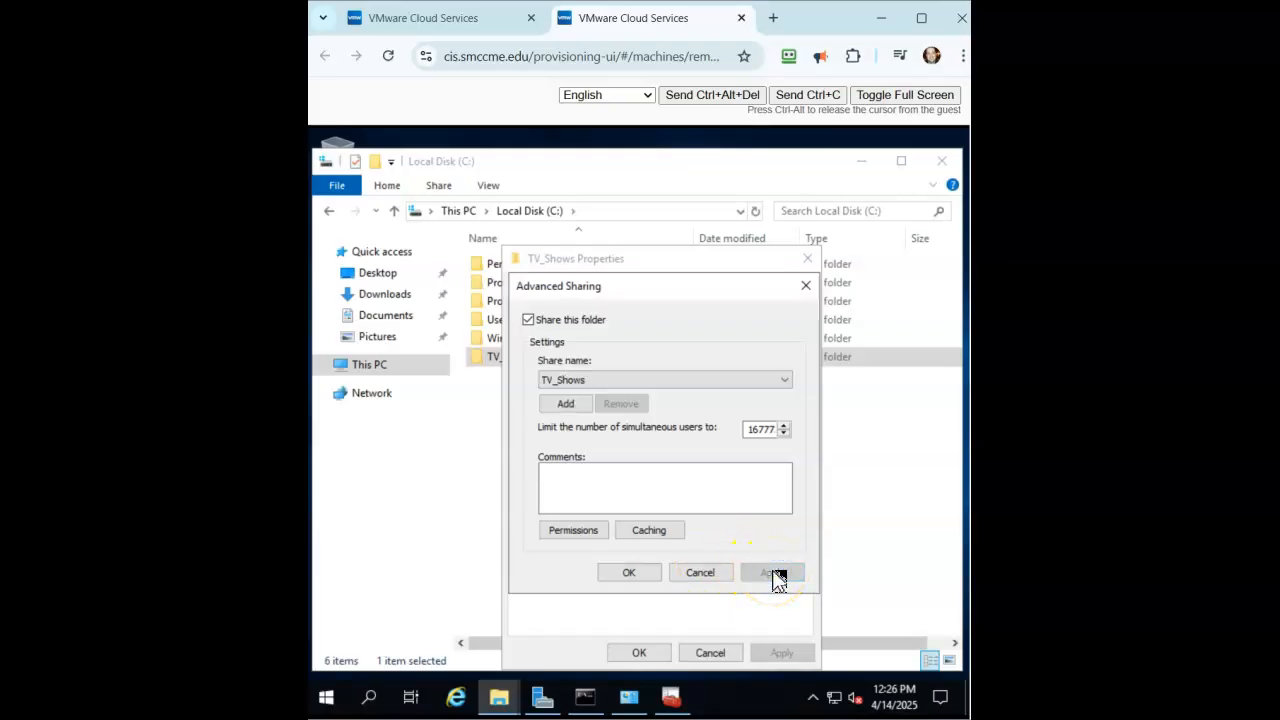
{"action": "left_click", "coordinate": [630, 573]}
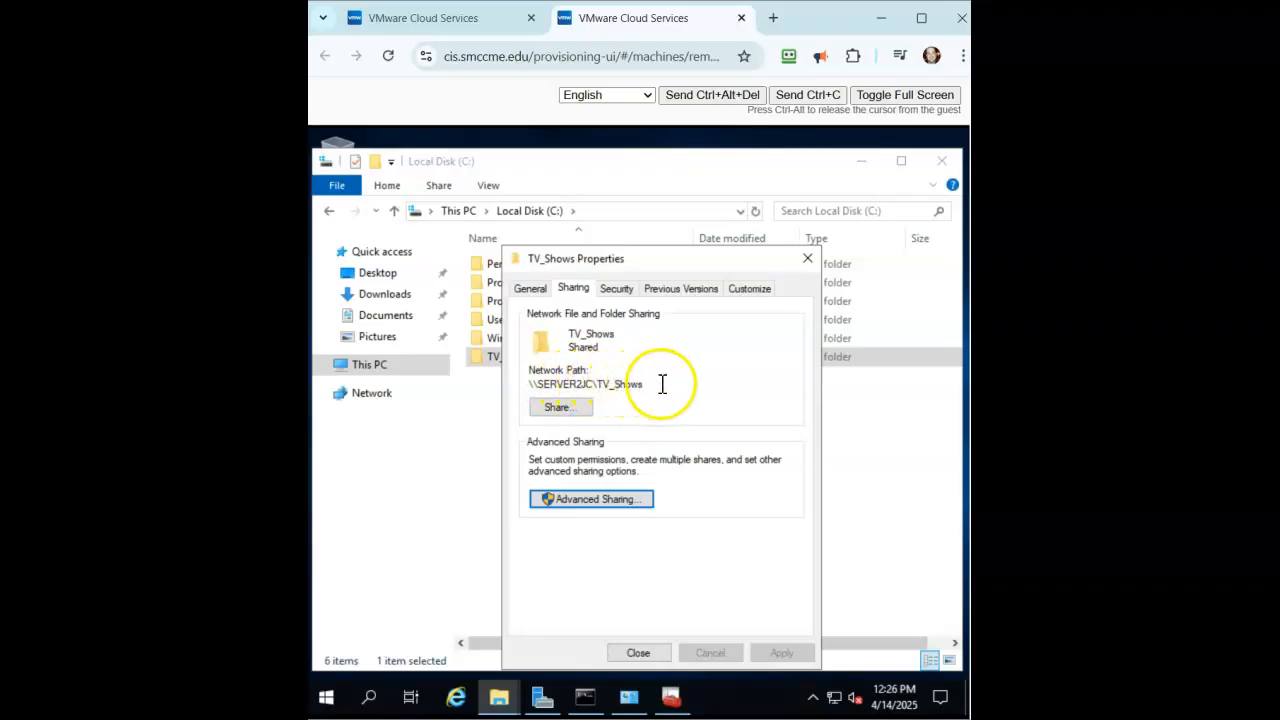
{"action": "left_click", "coordinate": [639, 653]}
On Server1, close CrochetJC.prv Properties and open \\server2jc\TV_Shows from taskbar search.
{"action": "left_click", "coordinate": [420, 18]}
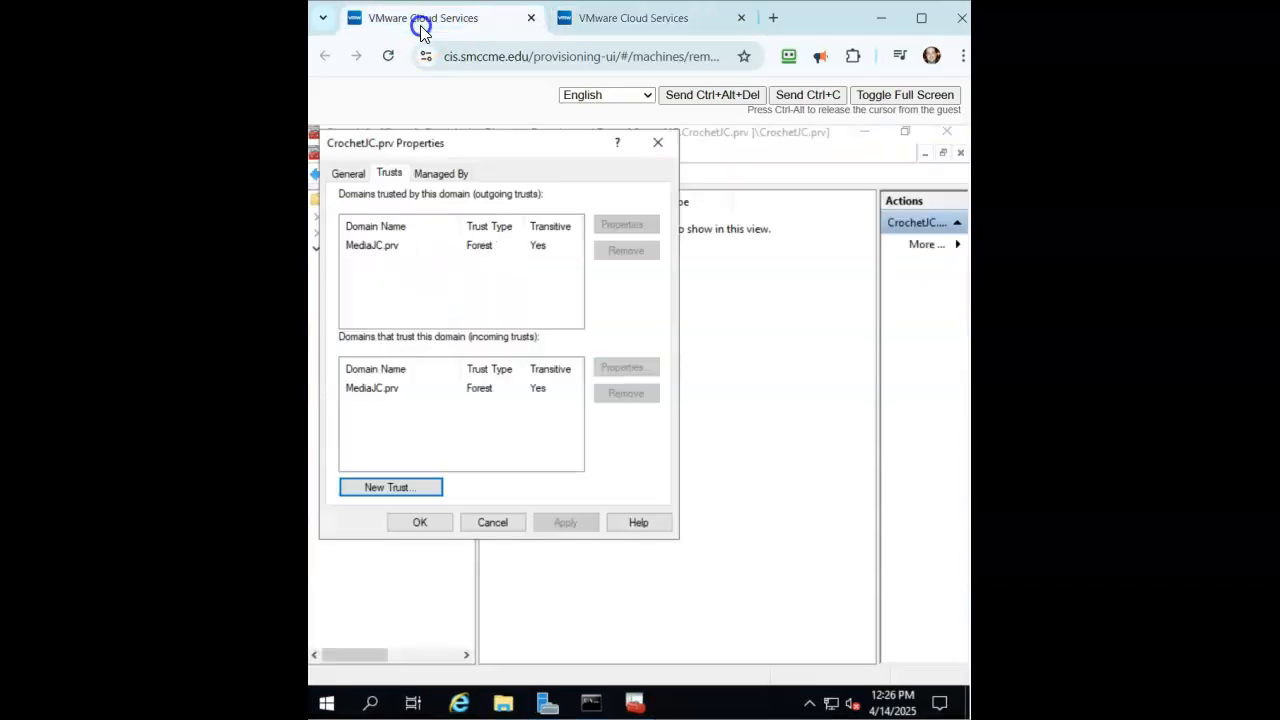
{"action": "left_click", "coordinate": [422, 522]}
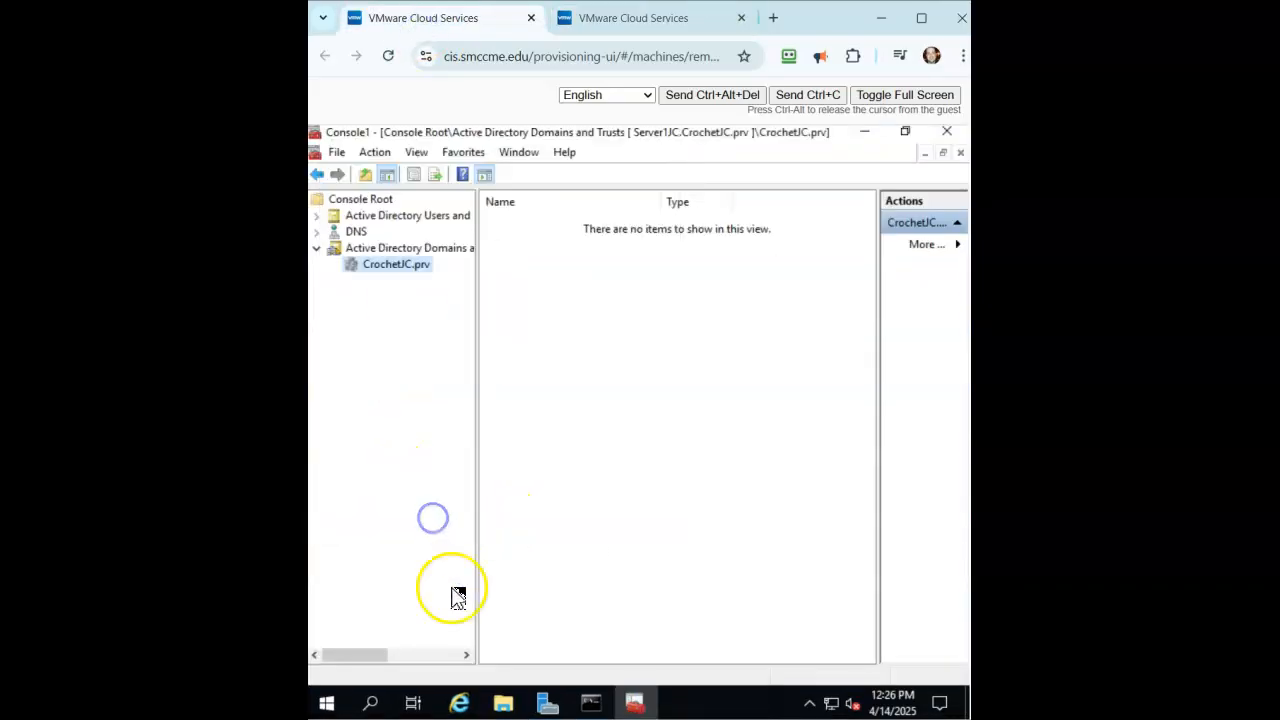
{"action": "left_click", "coordinate": [371, 703]}
{"action": "type", "text": "\\"}
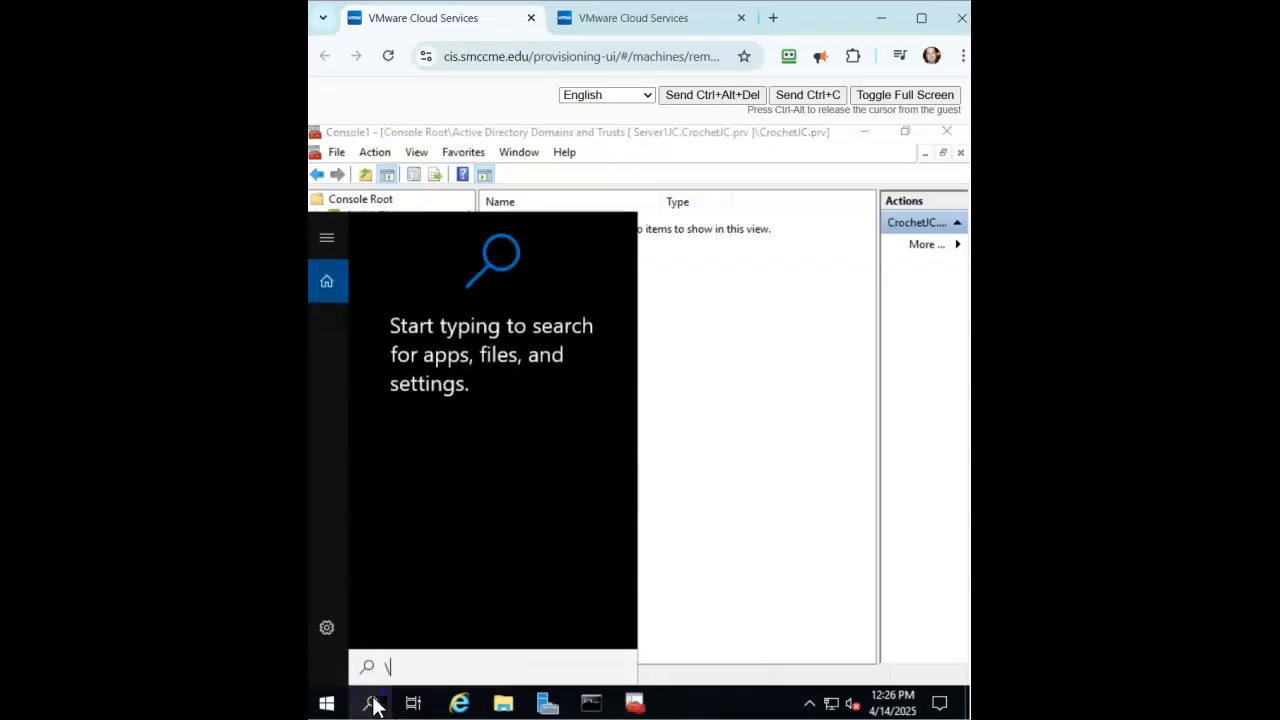
{"action": "type", "text": "\\serv"}
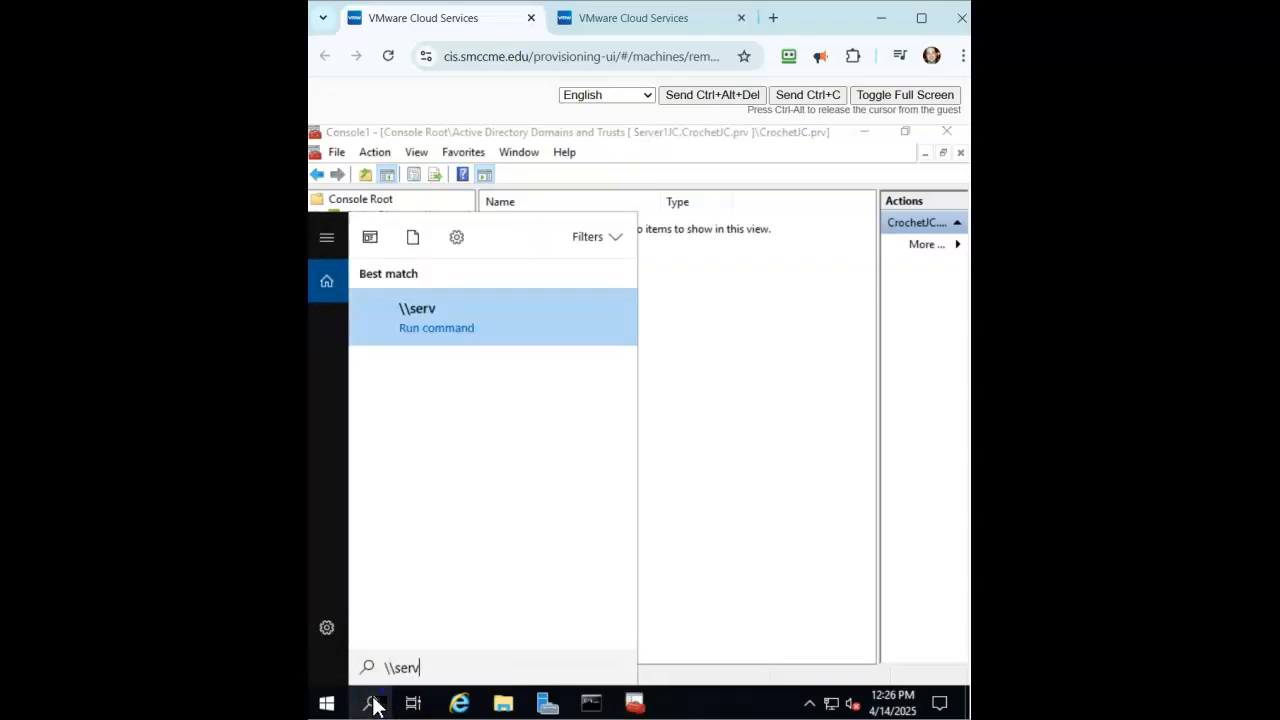
{"action": "type", "text": "er2jc\\"}
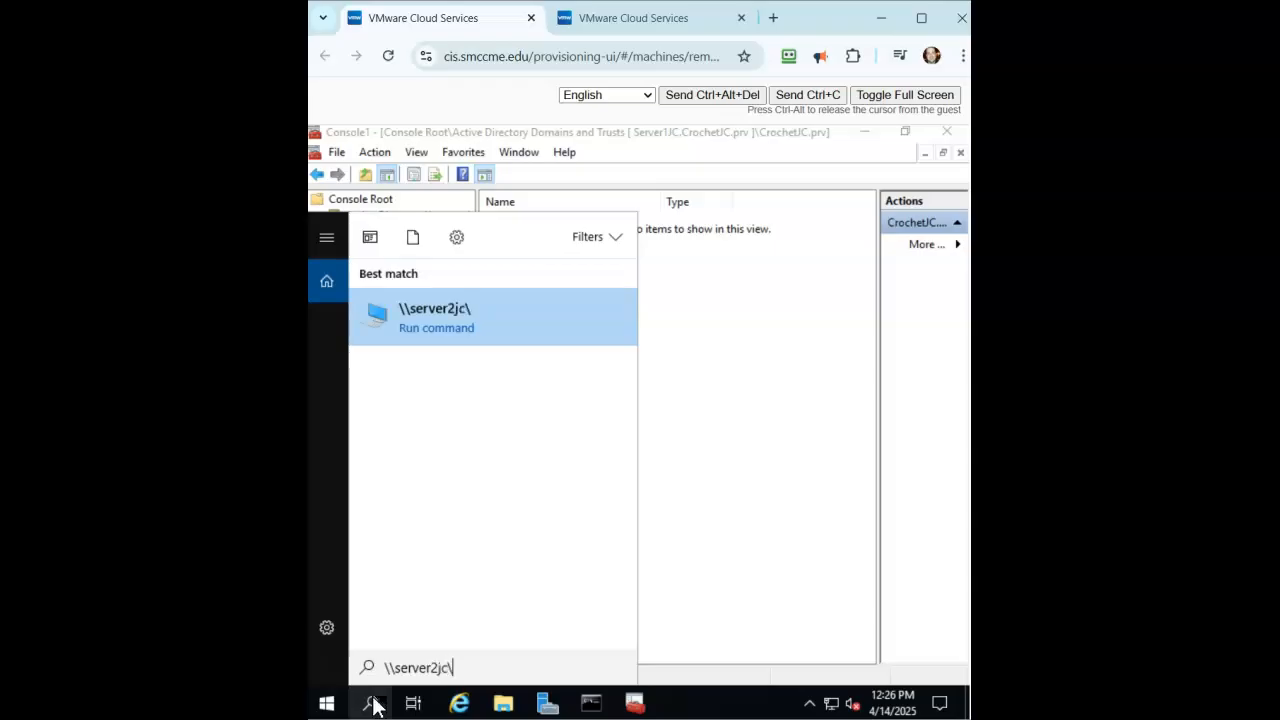
{"action": "type", "text": "Tv"}
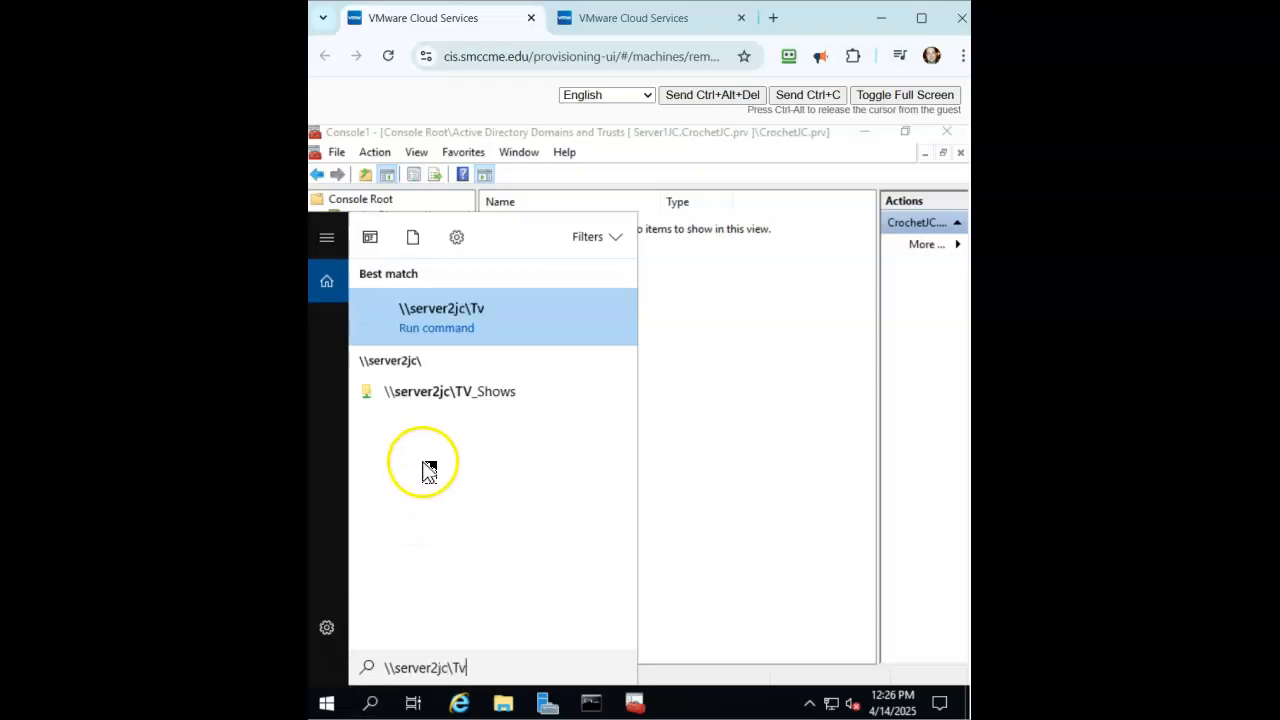
{"action": "left_click", "coordinate": [446, 403]}
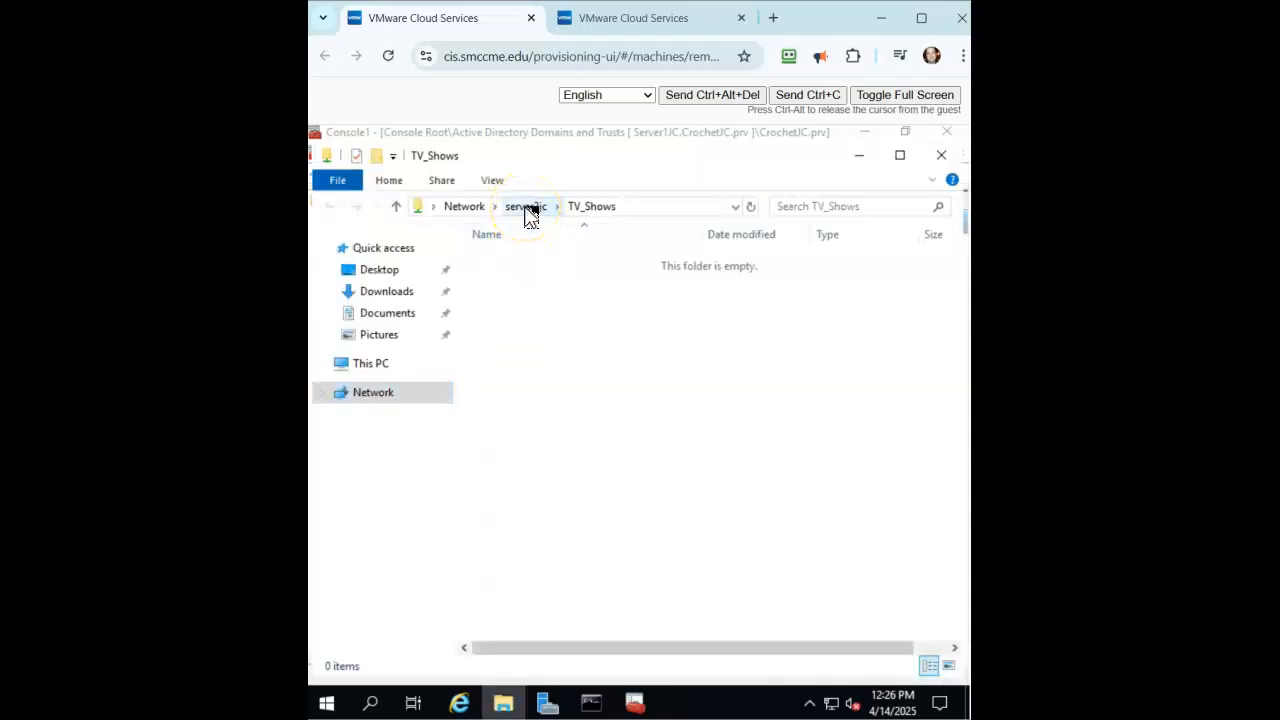
On Server2, create a text document named Episdoes inside C:\TV_Shows, then return to Server1.
{"action": "left_click", "coordinate": [620, 17]}
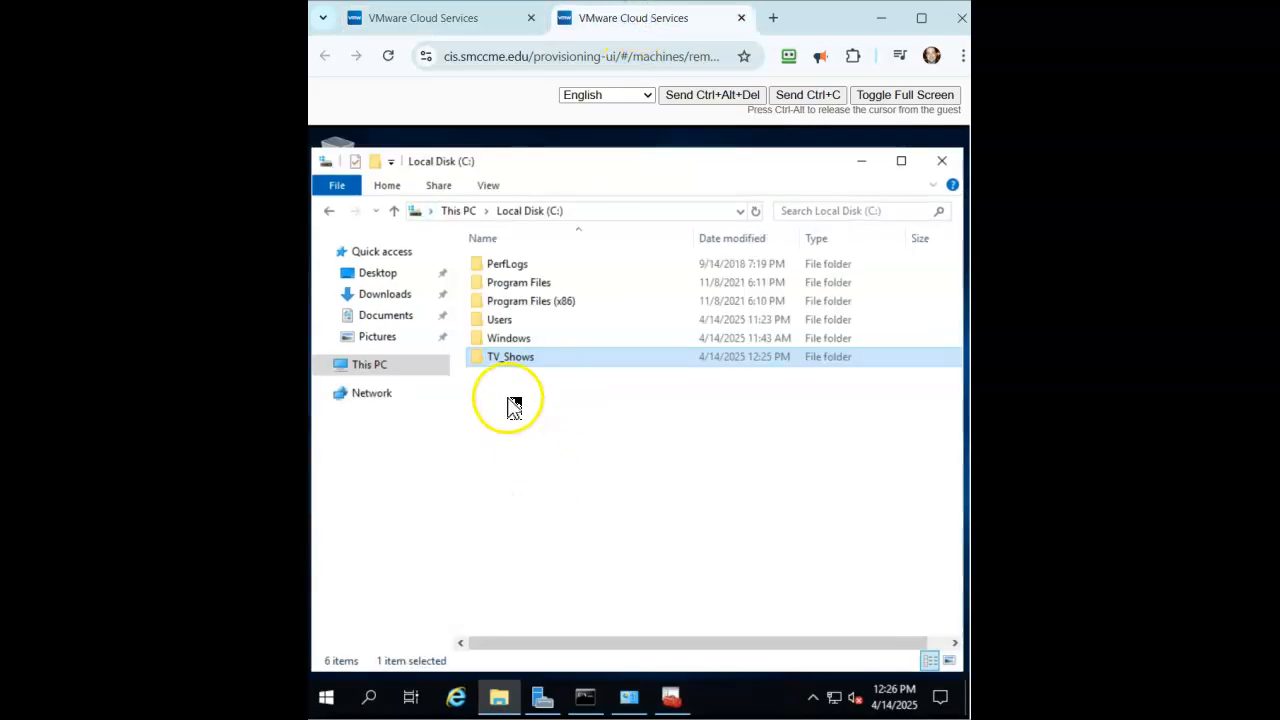
{"action": "double_click", "coordinate": [500, 358]}
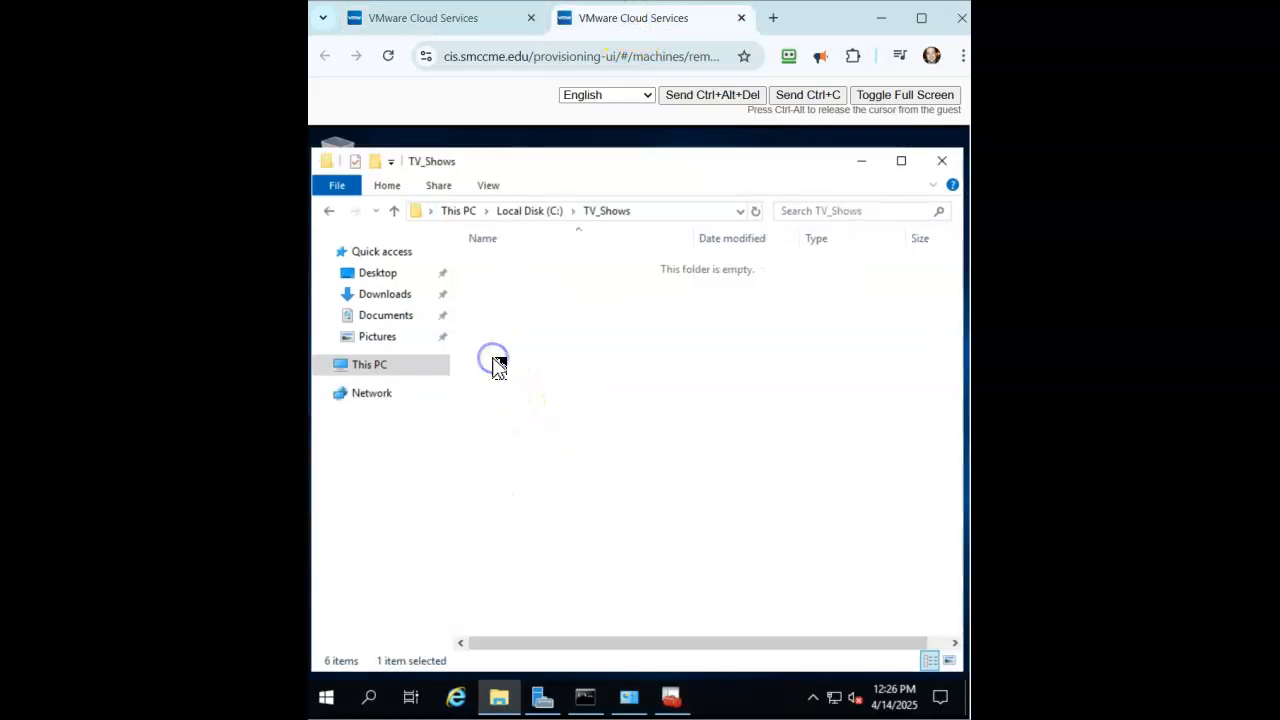
{"action": "right_click", "coordinate": [553, 377]}
{"action": "mouse_move", "coordinate": [637, 596]}
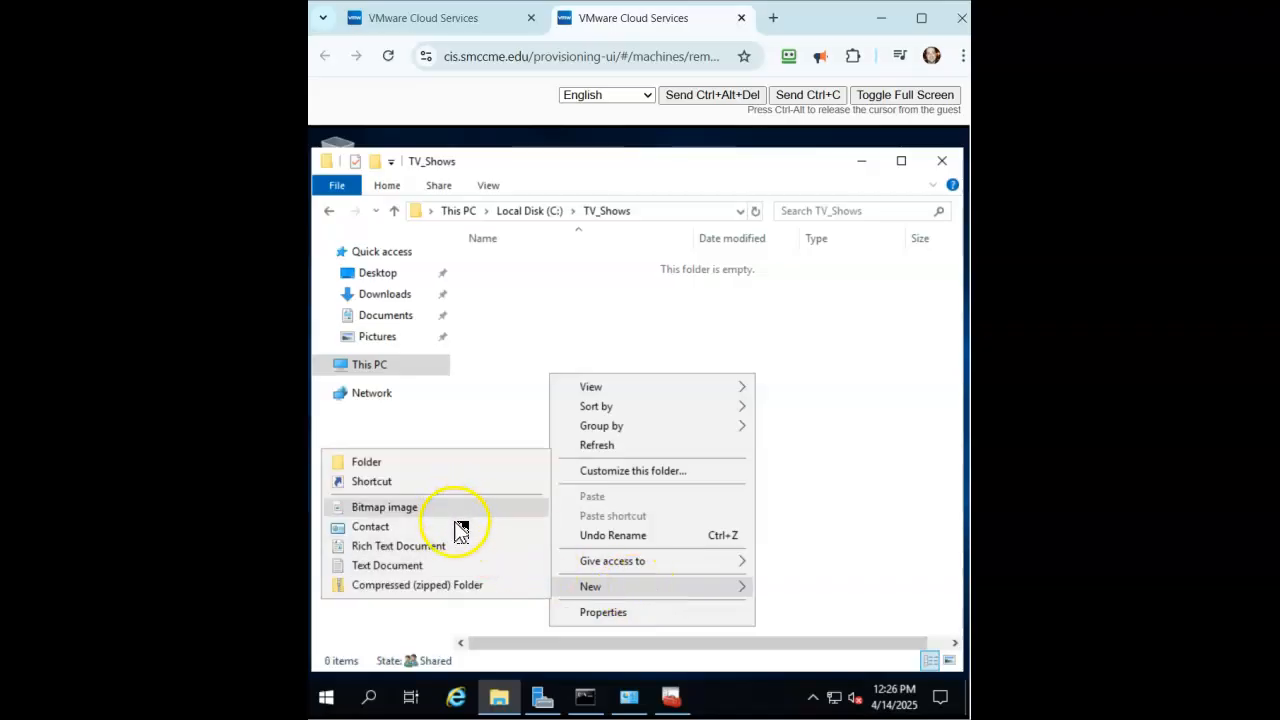
{"action": "left_click", "coordinate": [457, 566]}
{"action": "type", "text": "Episdoes"}
{"action": "key", "text": "Return"}
{"action": "left_click", "coordinate": [484, 295]}
{"action": "left_click", "coordinate": [437, 20]}
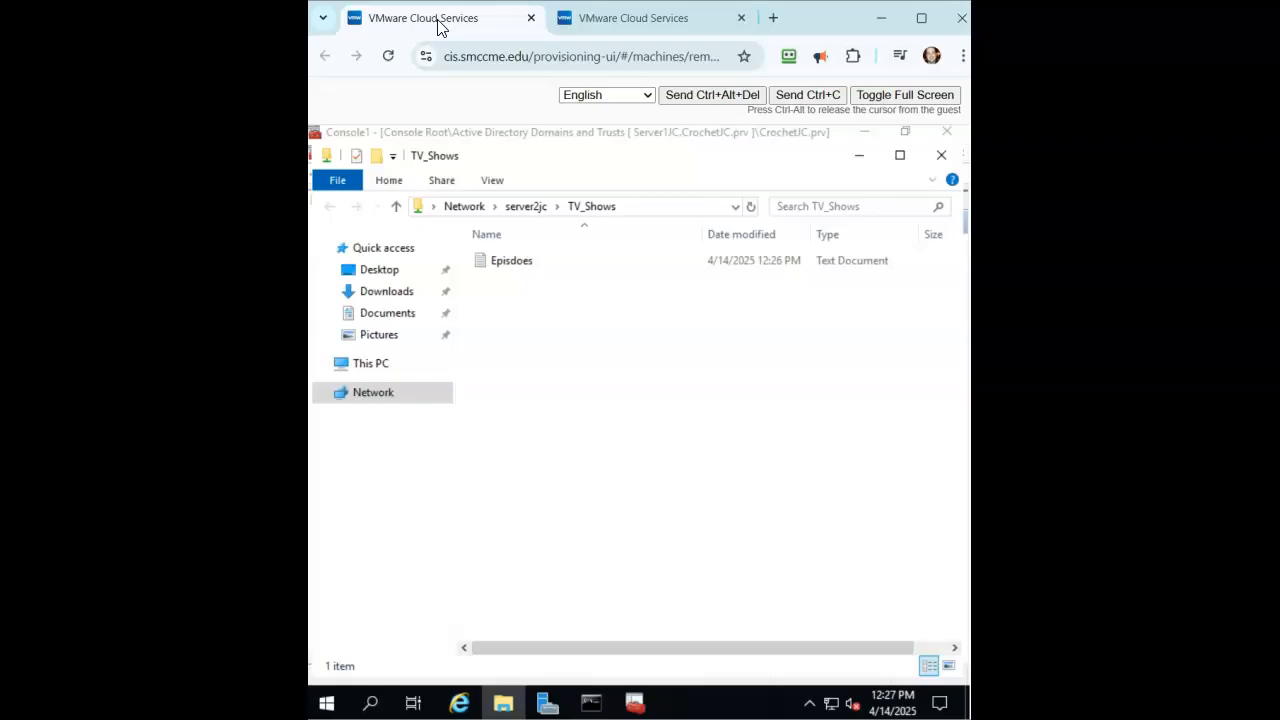
{"action": "left_click", "coordinate": [563, 128]}
{"action": "left_click", "coordinate": [557, 280]}
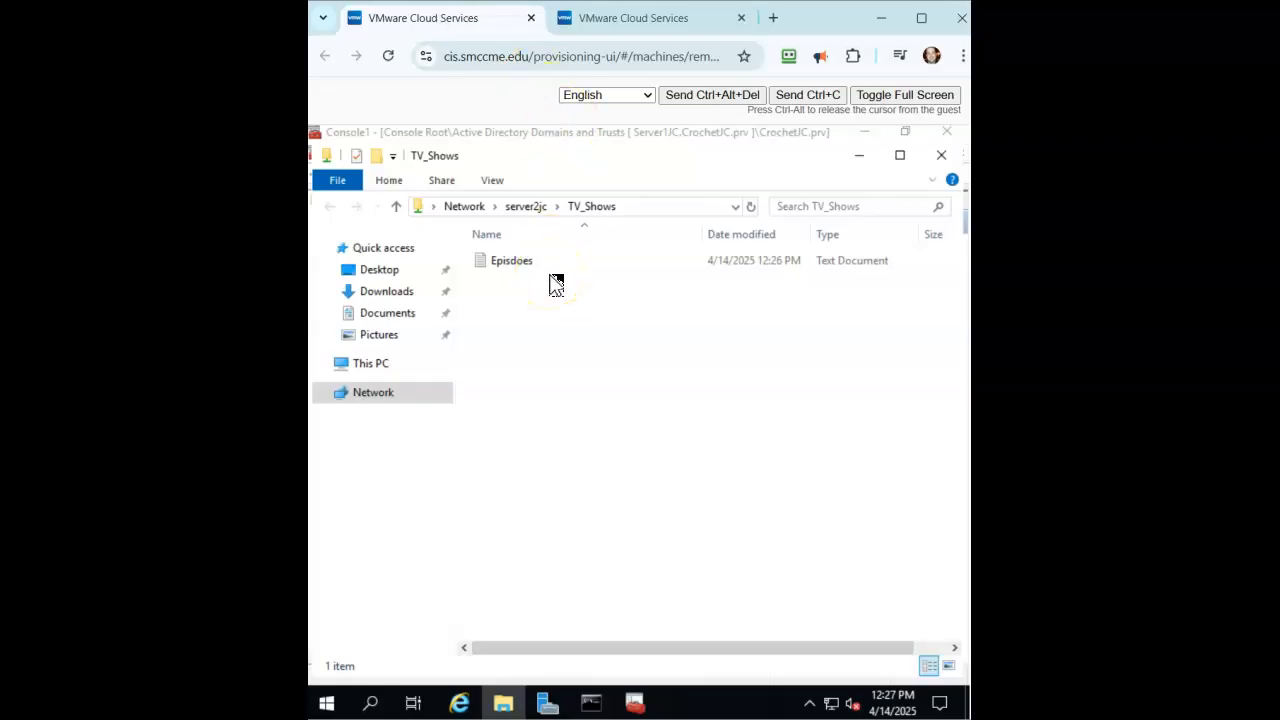